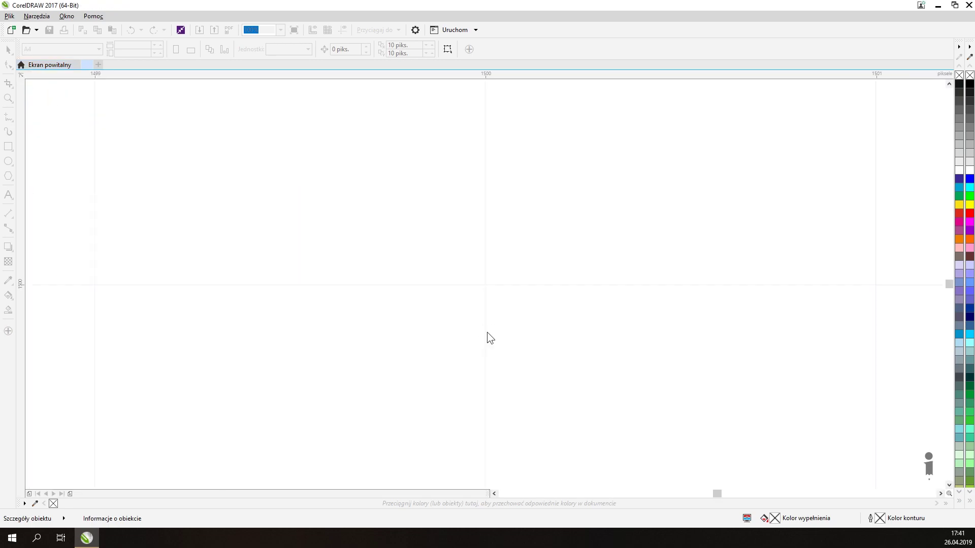
# - Save the drawing as "Project 2 - Logo Design" in the desktop folder Project 2
pyautogui.click(9, 15)
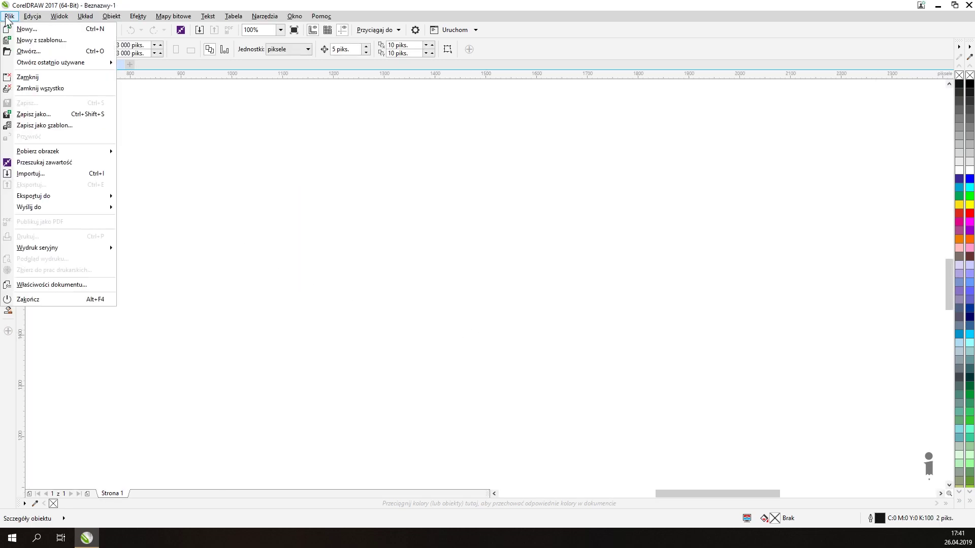
pyautogui.click(48, 116)
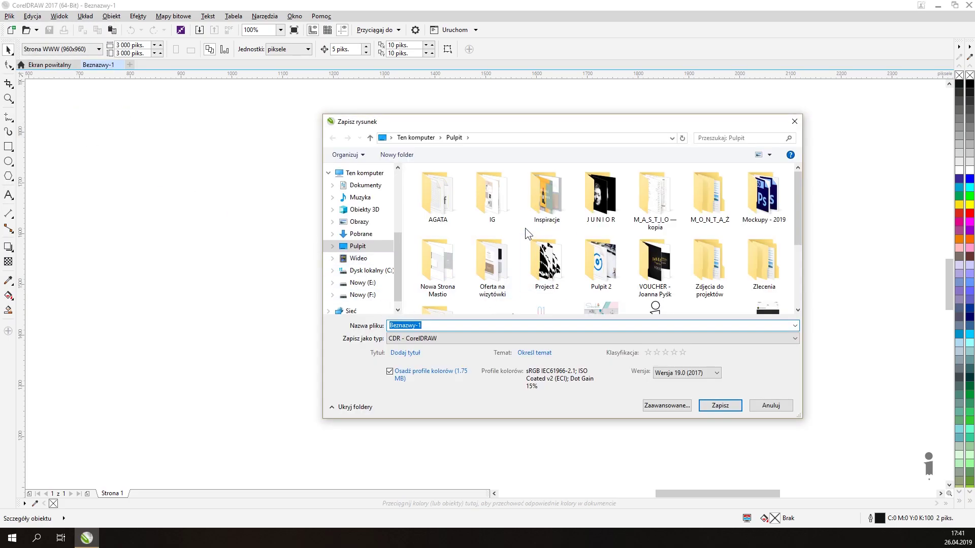
pyautogui.doubleClick(542, 262)
pyautogui.write('Project 2 - Logo Design')
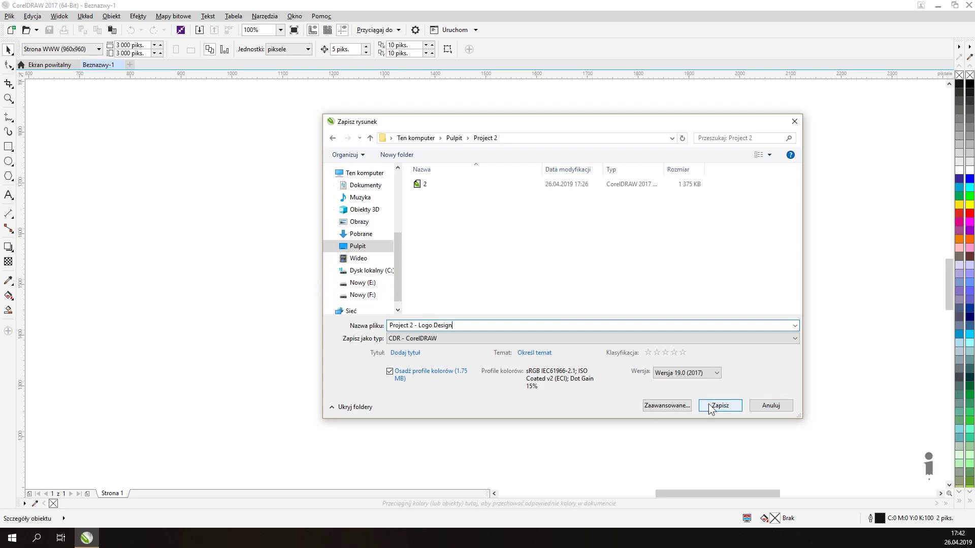
pyautogui.click(716, 406)
pyautogui.scroll(-1, 519, 271)
pyautogui.scroll(-1, 479, 283)
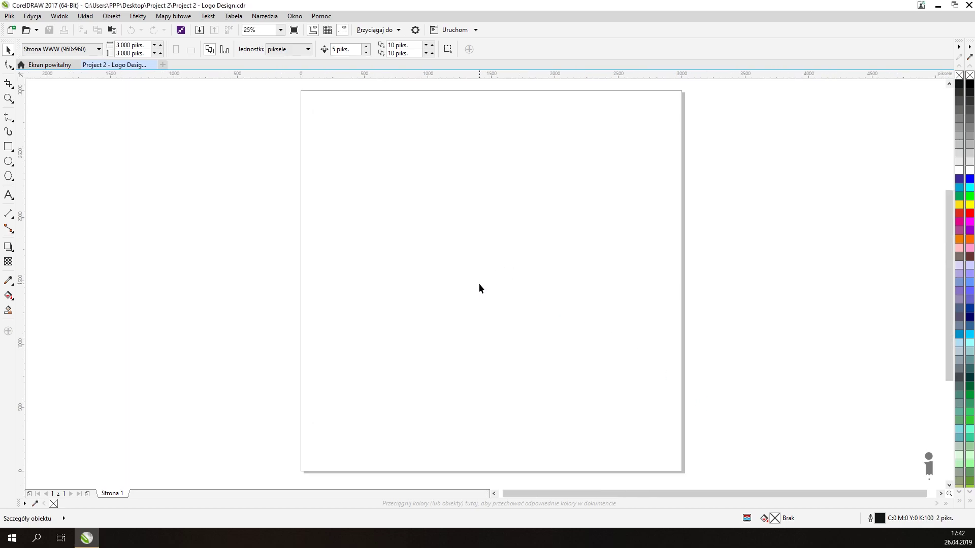
# - Bring the pirate ship image from the desktop into the drawing and restore the full-size window
pyautogui.moveTo(331, 3); pyautogui.dragTo(538, 58)
pyautogui.click(28, 127)
pyautogui.moveTo(28, 125); pyautogui.dragTo(569, 258)
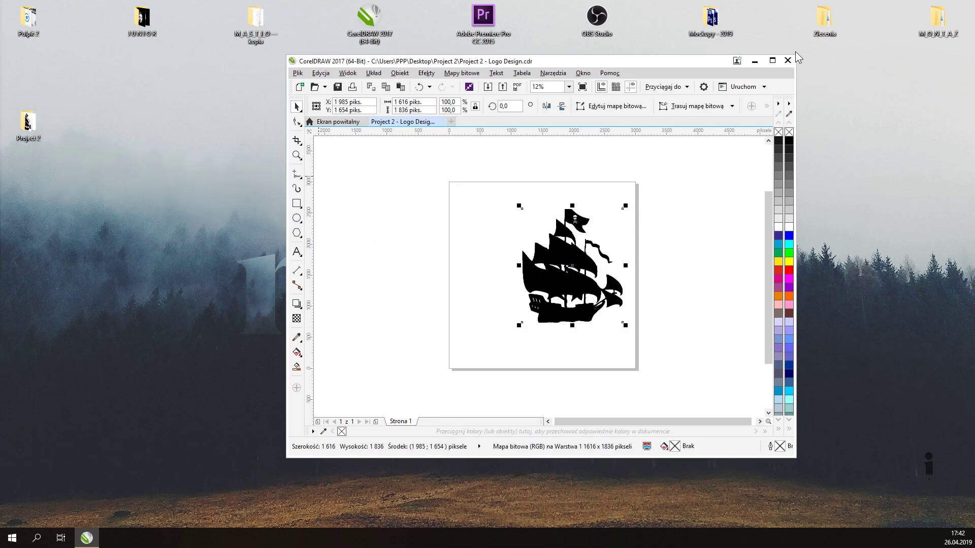
pyautogui.click(773, 60)
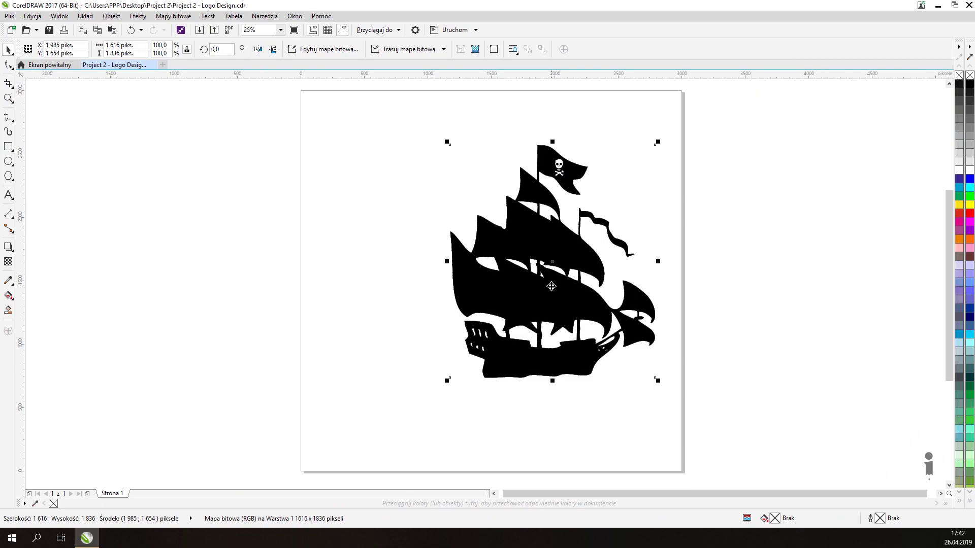
# - Centre the ship on the page, move it horizontally outside the page, and scale it to about 56%
pyautogui.press('p')
pyautogui.moveTo(480, 303); pyautogui.dragTo(779, 304)
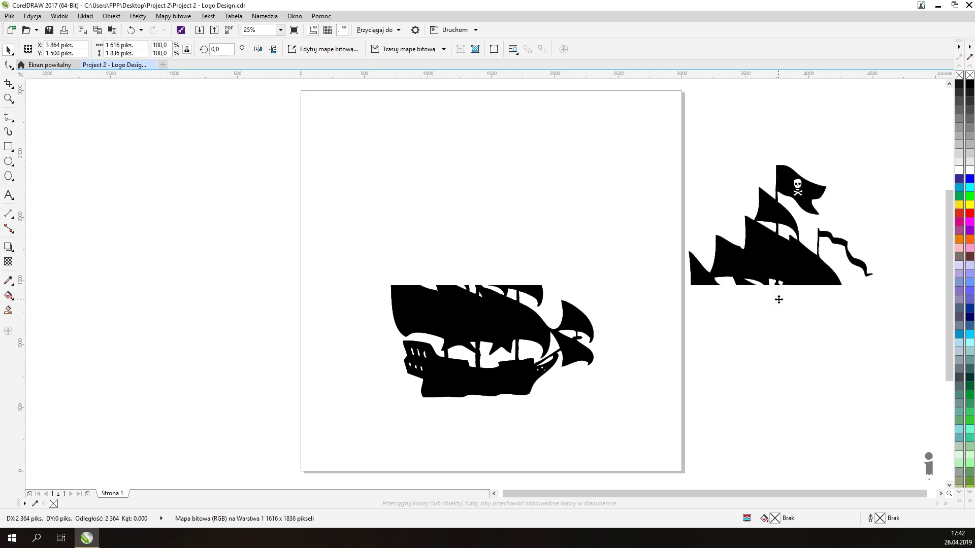
pyautogui.moveTo(897, 161); pyautogui.dragTo(851, 212)
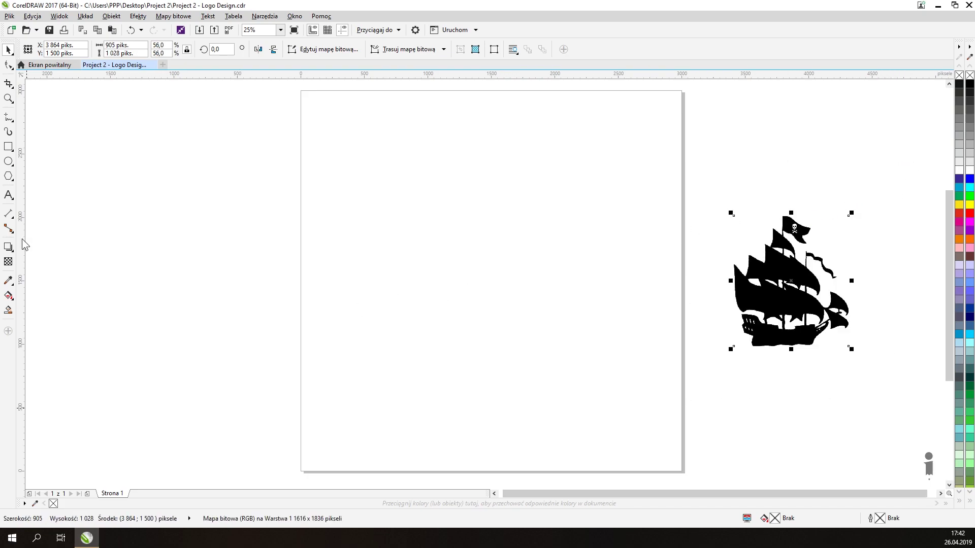
# - Draw four concentric circles centred on the page, the outermost about 1888 px and the innermost about 1702 px in diameter
pyautogui.click(6, 162)
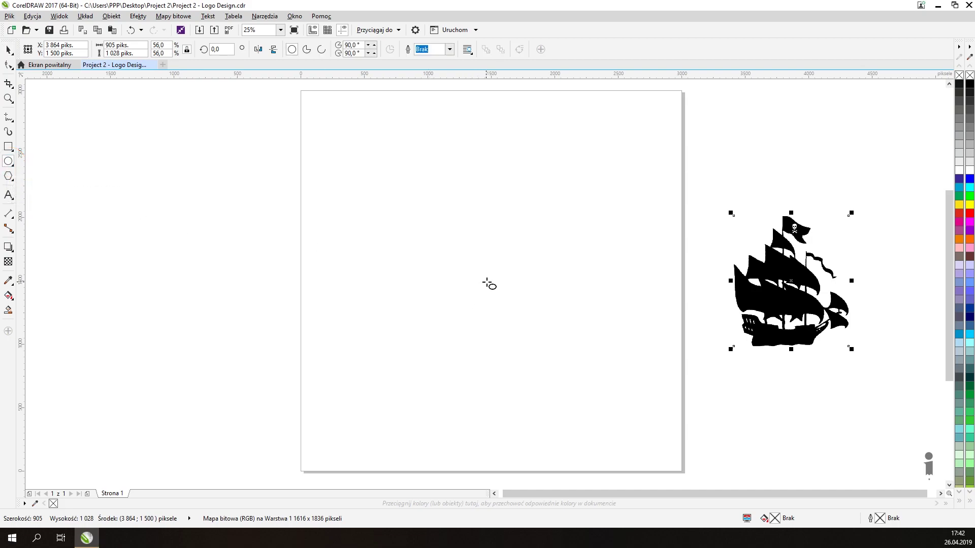
pyautogui.moveTo(492, 281)
pyautogui.mouseDown()
pyautogui.moveTo(609, 174)
pyautogui.moveTo(613, 157)
pyautogui.moveTo(603, 168)
pyautogui.mouseUp()
pyautogui.press('space')
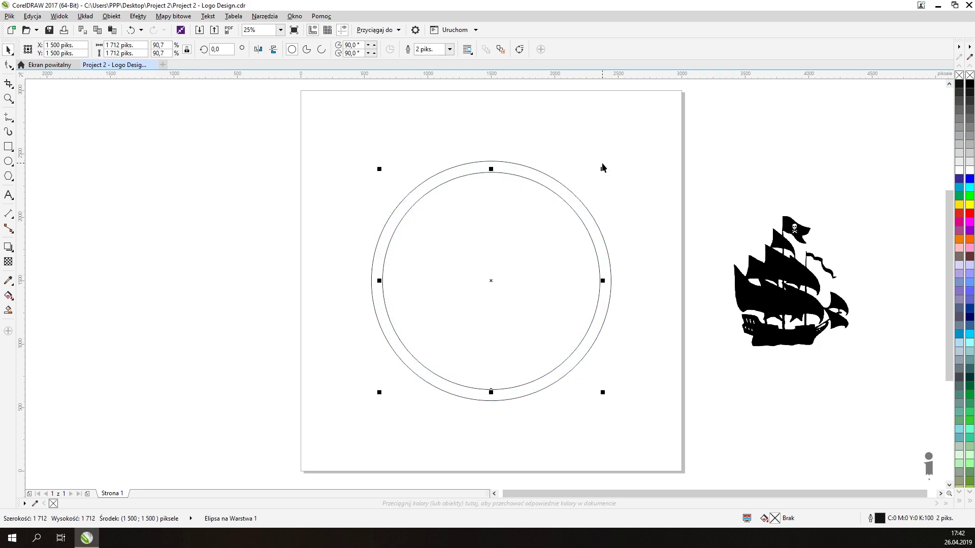
pyautogui.scroll(1, 590, 177)
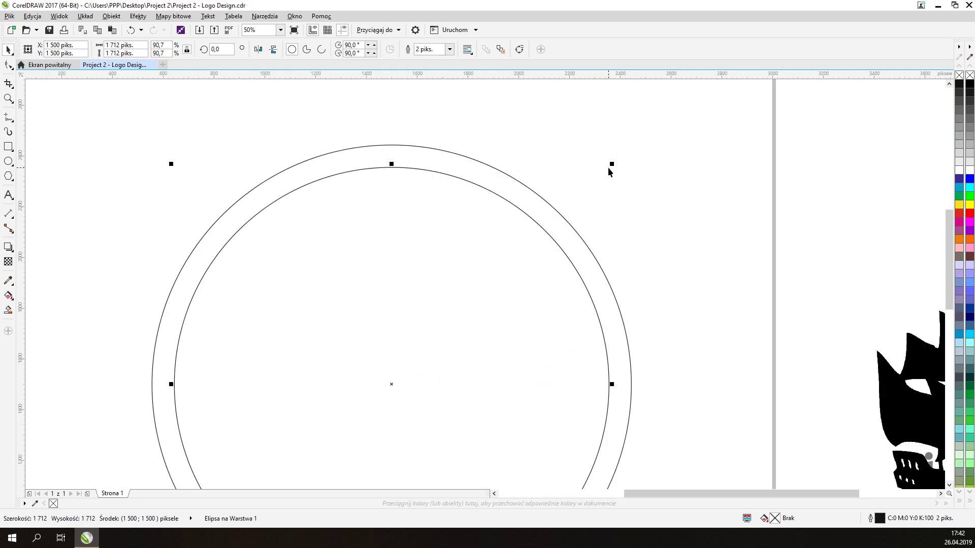
pyautogui.moveTo(610, 166); pyautogui.dragTo(618, 158)
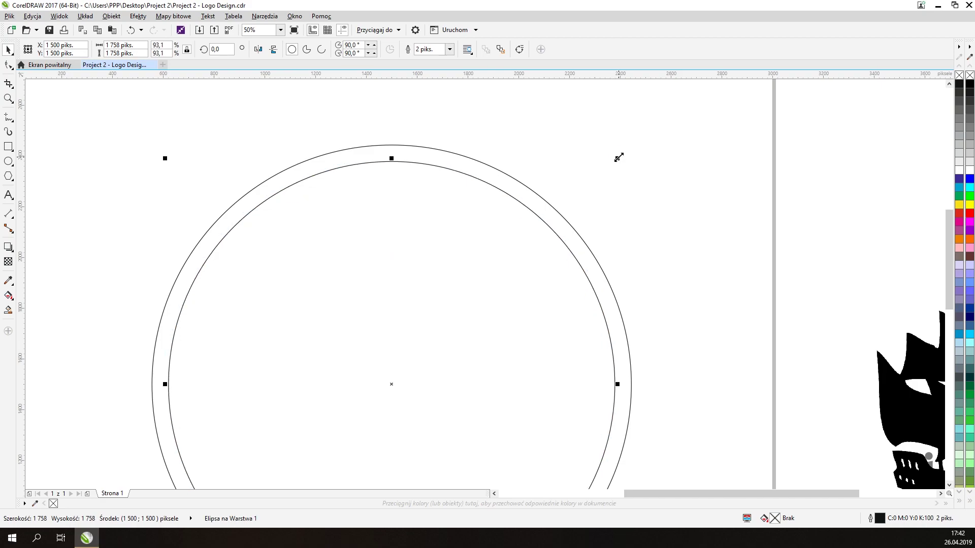
pyautogui.moveTo(618, 159)
pyautogui.mouseDown()
pyautogui.moveTo(626, 151)
pyautogui.moveTo(611, 164)
pyautogui.mouseUp()
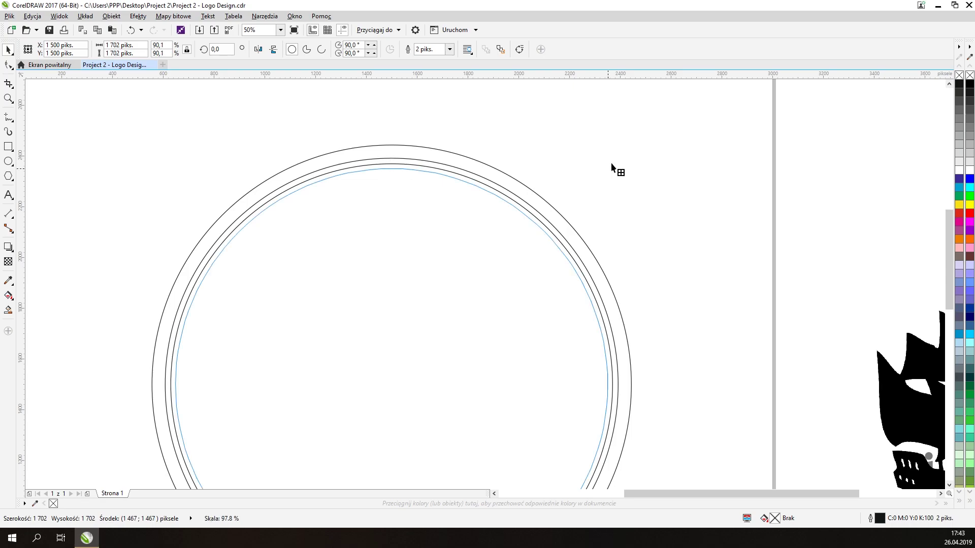
pyautogui.moveTo(612, 164); pyautogui.dragTo(611, 164)
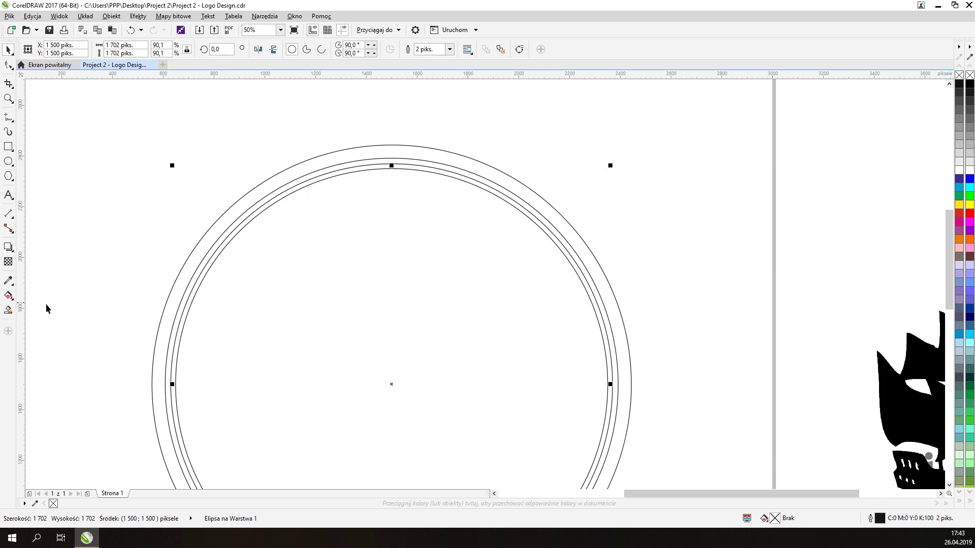
# - Smart Fill the wide outer ring and the thin inner ring between the circles and colour both black
pyautogui.click(8, 310)
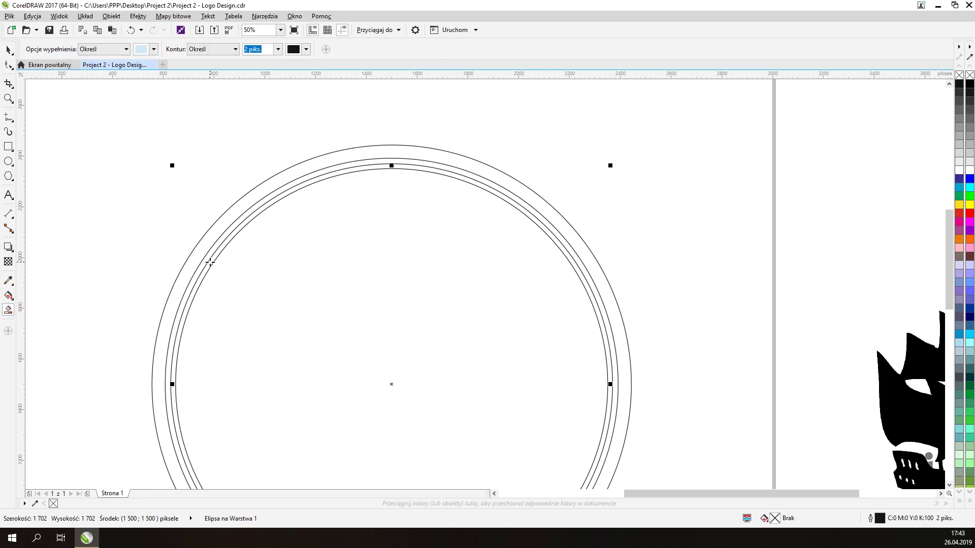
pyautogui.click(201, 249)
pyautogui.click(8, 50)
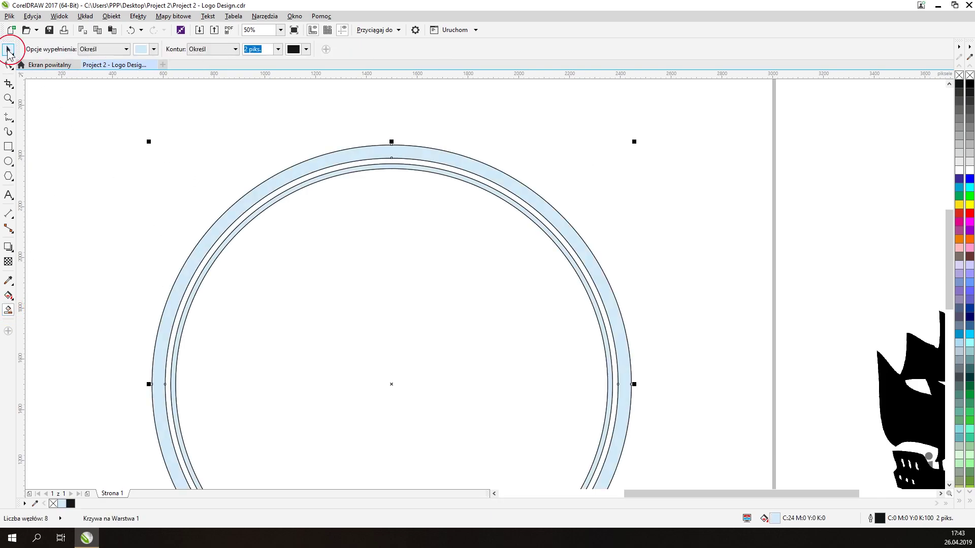
pyautogui.click(173, 159)
pyautogui.click(246, 220)
pyautogui.keyDown('shift'); pyautogui.click(245, 204); pyautogui.keyUp('shift')
pyautogui.click(970, 85)
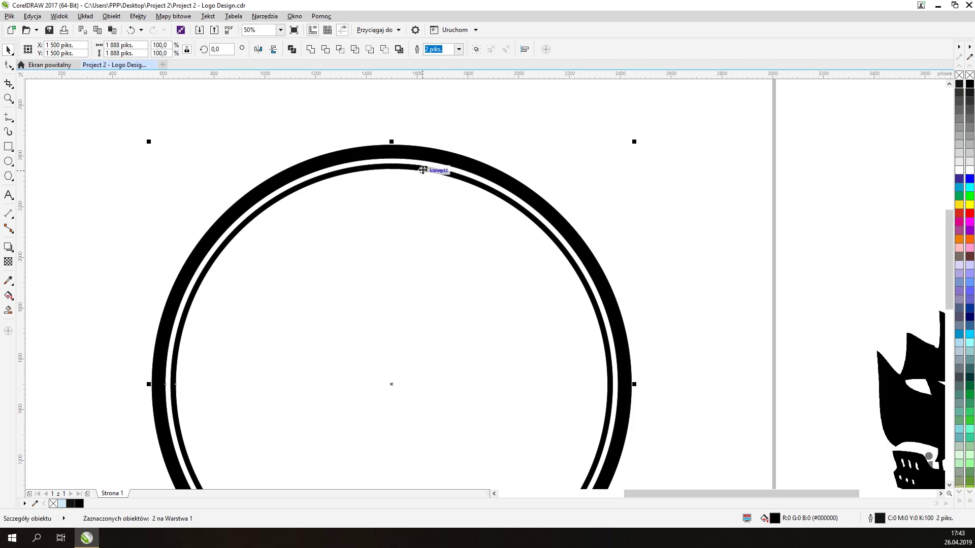
# - Move the two black rings outside the page, away from the construction circles, and group them
pyautogui.scroll(-4, 444, 181)
pyautogui.moveTo(444, 181); pyautogui.dragTo(228, 170)
pyautogui.click(477, 51)
pyautogui.scroll(2, 446, 188)
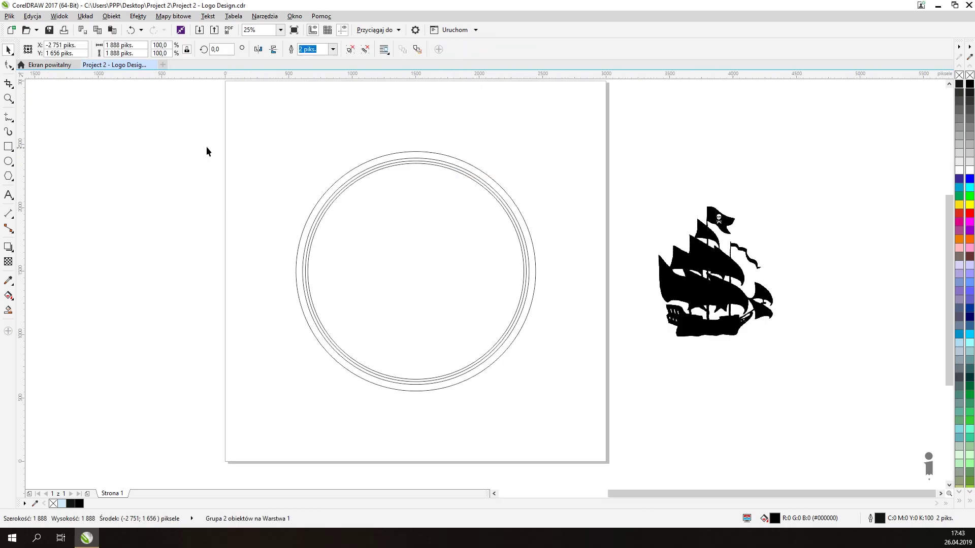
# - Delete the four construction circles and centre the grouped black rings on the page
pyautogui.moveTo(198, 124); pyautogui.dragTo(560, 420)
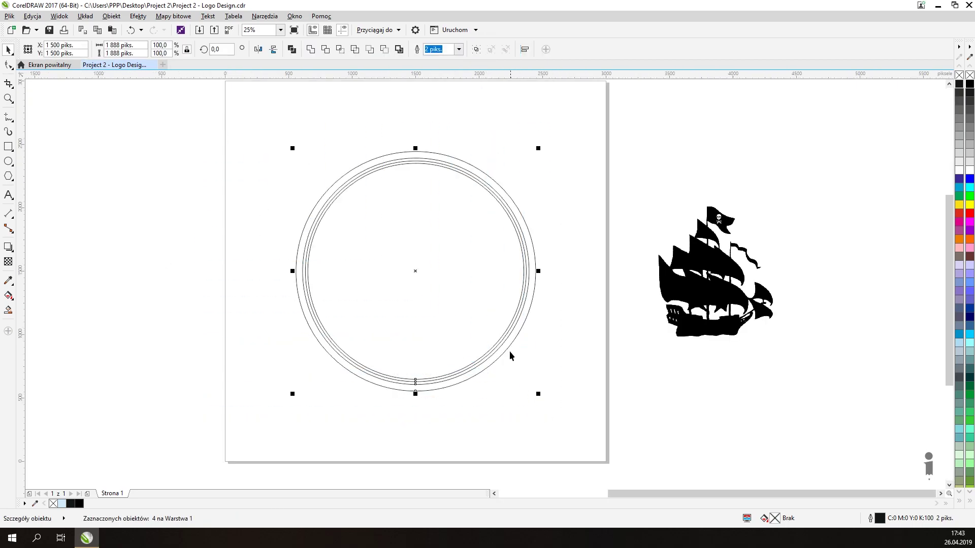
pyautogui.press('Delete')
pyautogui.scroll(-2, 426, 279)
pyautogui.moveTo(259, 282); pyautogui.dragTo(455, 295)
pyautogui.press('p')
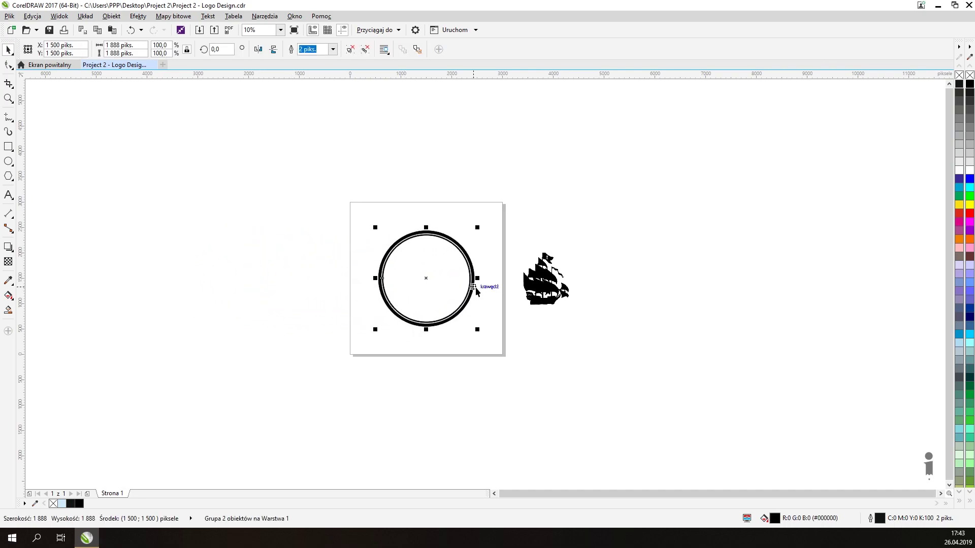
# - Draw three concentric circles at the centre of the rings, the largest about 940 px and the smallest about 848 px in diameter
pyautogui.scroll(2, 436, 280)
pyautogui.click(8, 161)
pyautogui.moveTo(409, 277); pyautogui.dragTo(468, 261)
pyautogui.scroll(1, 469, 261)
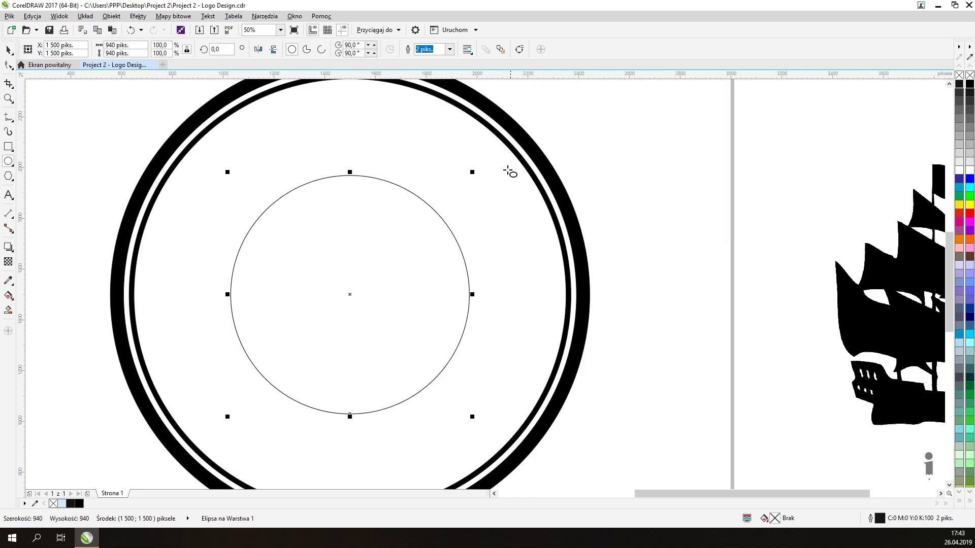
pyautogui.moveTo(472, 172); pyautogui.dragTo(462, 180)
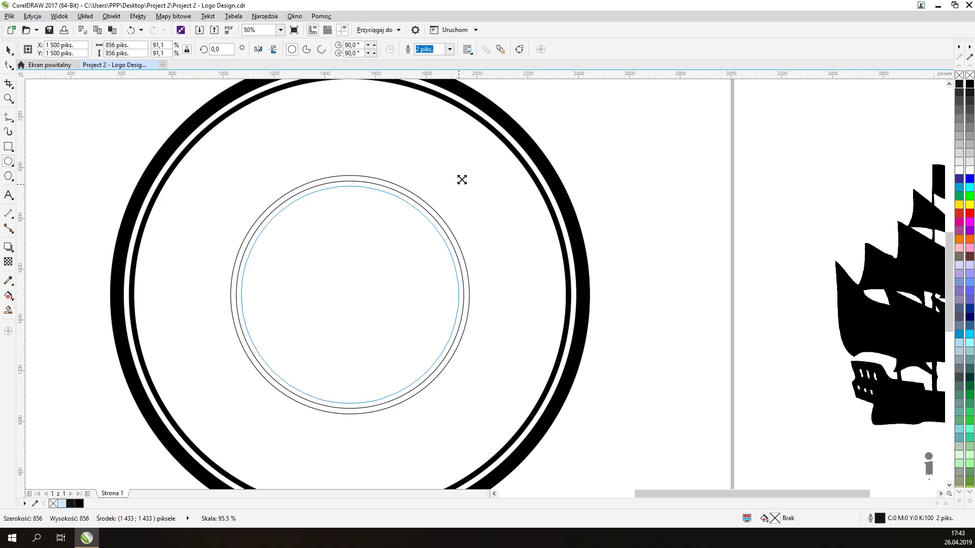
pyautogui.moveTo(461, 180); pyautogui.dragTo(461, 183)
pyautogui.hotkey('ctrl', 'z')
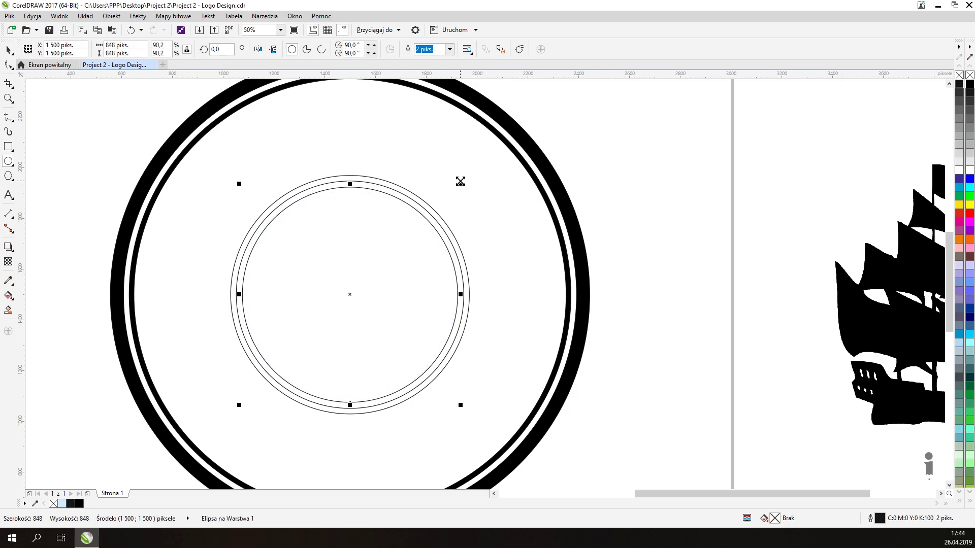
# - Smart Fill the innermost disc and the thin outer ring formed by the three small circles
pyautogui.click(8, 309)
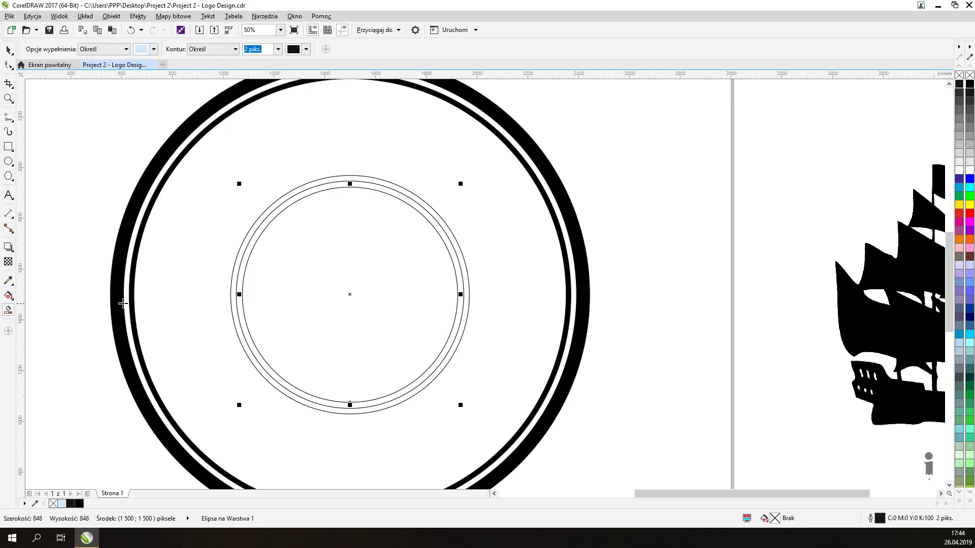
pyautogui.click(288, 296)
pyautogui.click(266, 212)
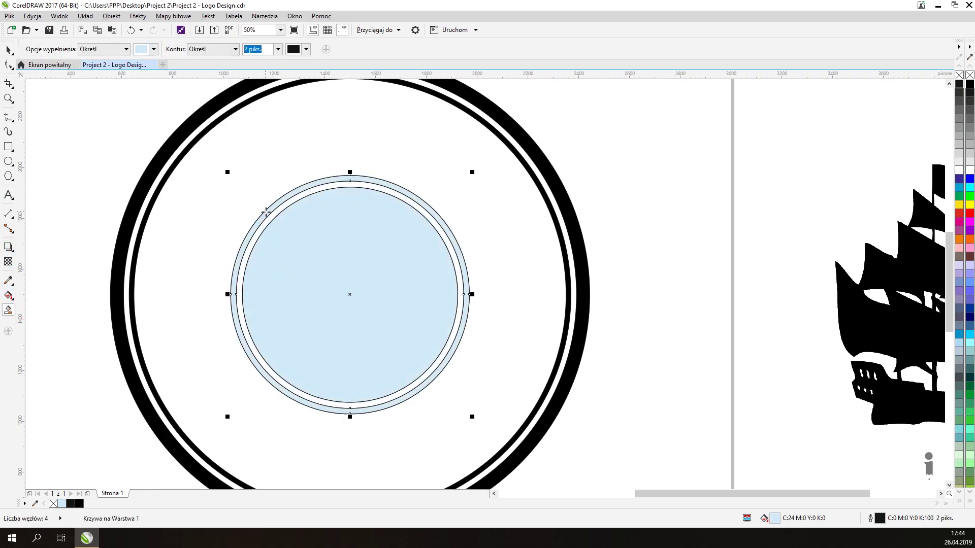
pyautogui.click(9, 50)
pyautogui.press('Escape')
# - Colour the central disc and its thin ring black and remove their outlines
pyautogui.click(331, 246)
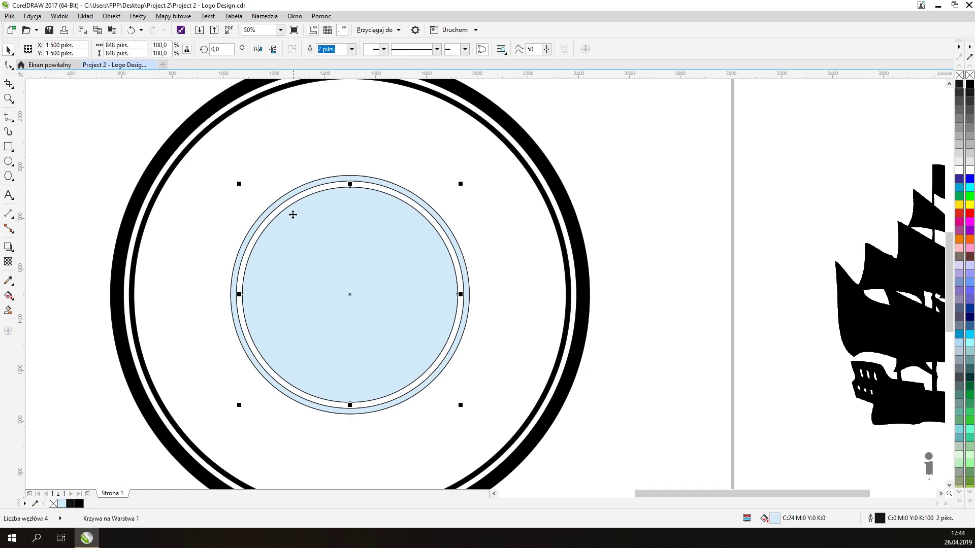
pyautogui.keyDown('shift'); pyautogui.click(277, 206); pyautogui.keyUp('shift')
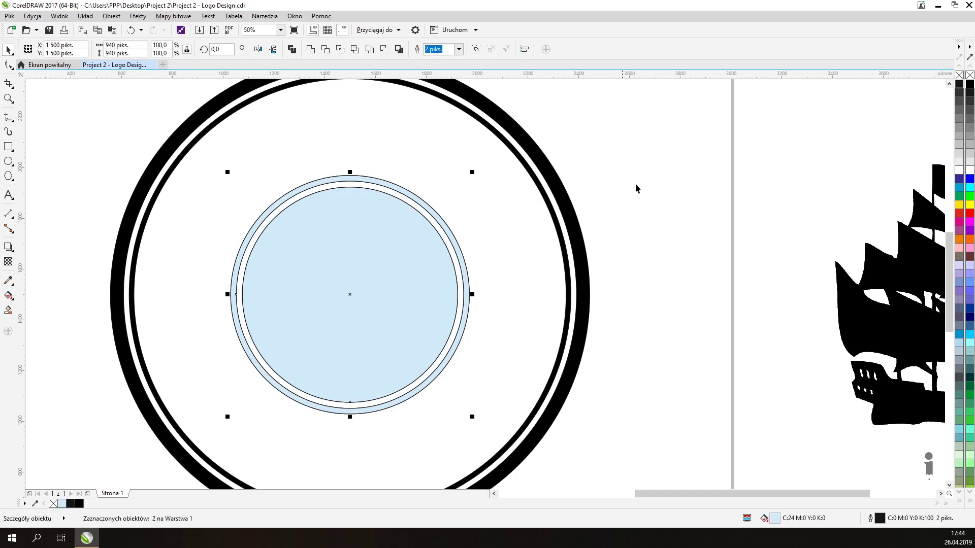
pyautogui.click(971, 85)
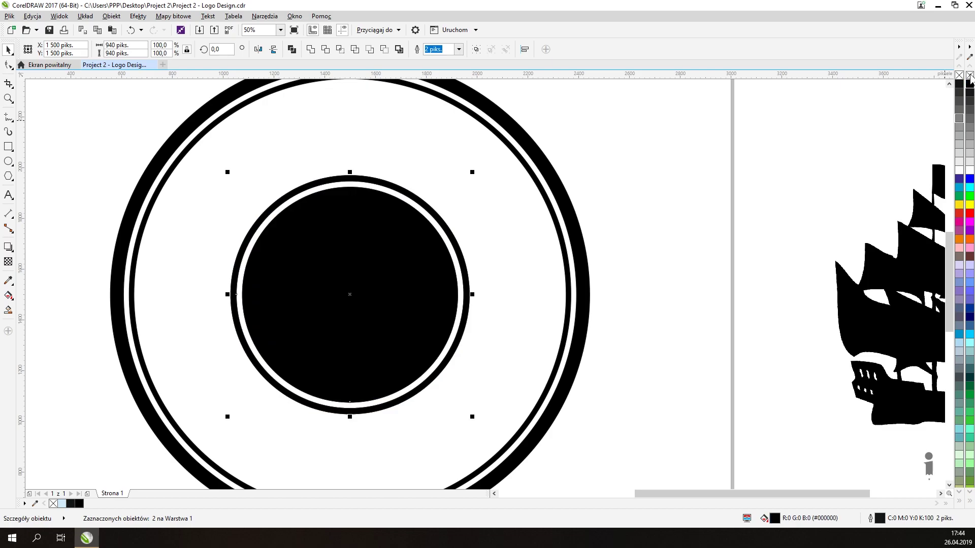
pyautogui.rightClick(970, 75)
# - Move the black disc and ring off the page and delete the small construction circles left behind
pyautogui.scroll(-1, 449, 296)
pyautogui.moveTo(409, 303); pyautogui.dragTo(120, 402)
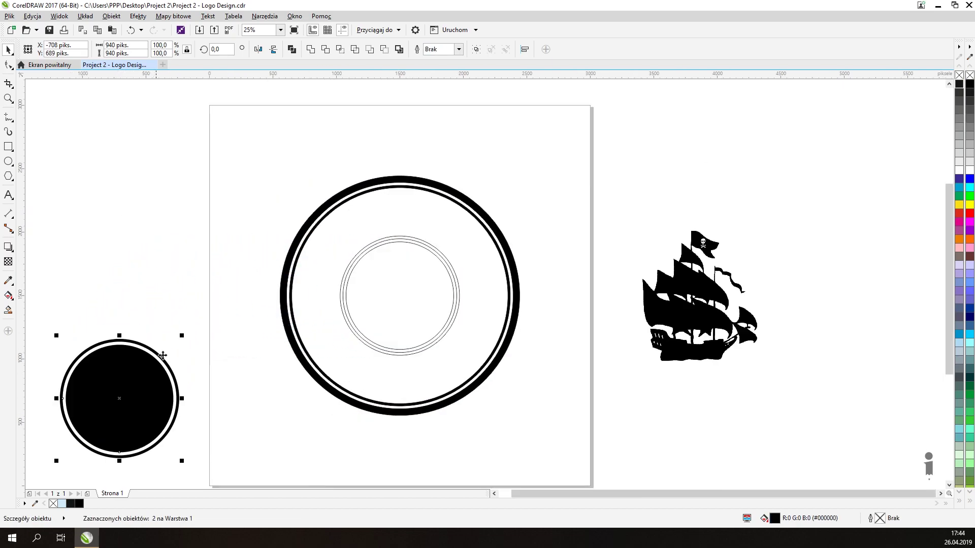
pyautogui.moveTo(400, 329); pyautogui.dragTo(477, 377)
pyautogui.click(402, 356)
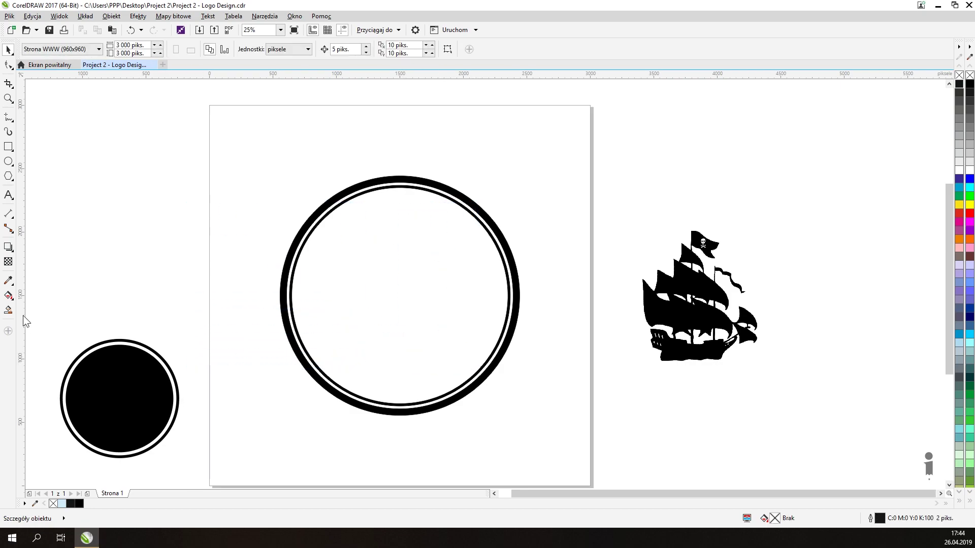
# - Centre the black disc and its ring on the page as a group and ungroup them
pyautogui.moveTo(98, 376); pyautogui.dragTo(233, 462)
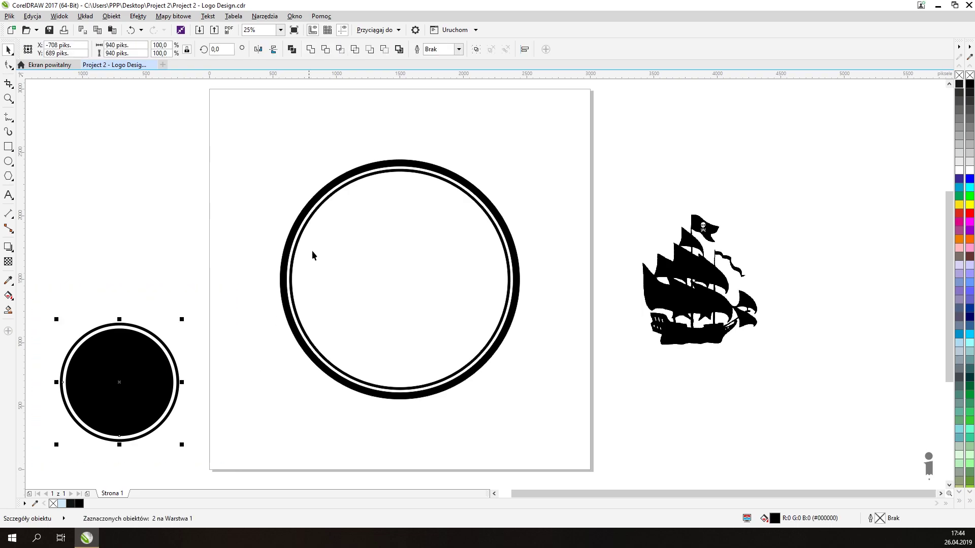
pyautogui.click(477, 49)
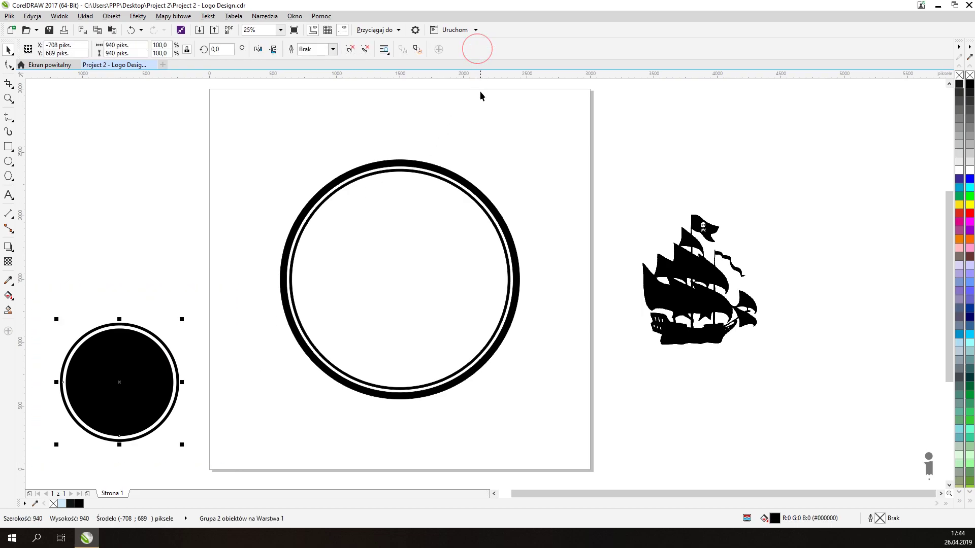
pyautogui.press('p')
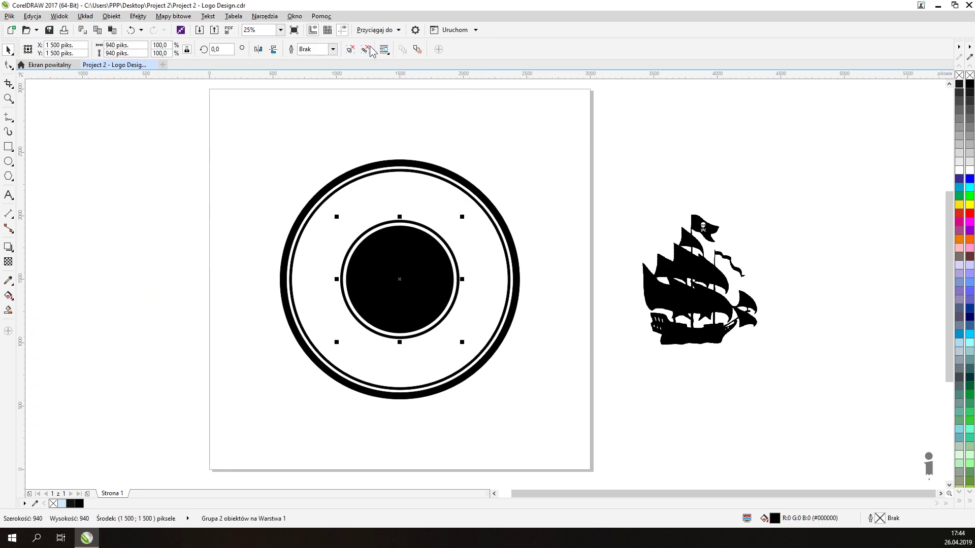
pyautogui.click(367, 49)
# - Move the ship image slightly closer to the page, with its centre at about 3783, 1477 px
pyautogui.click(698, 305)
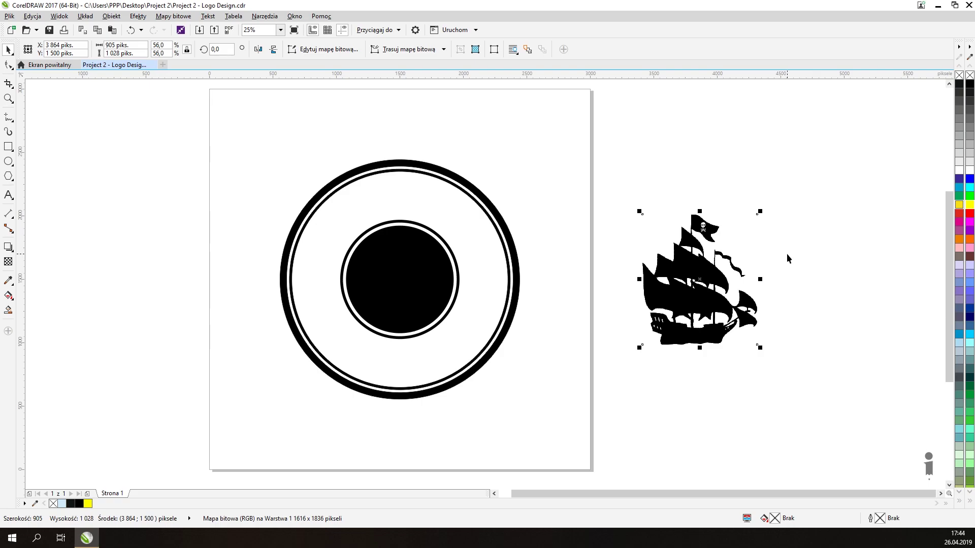
pyautogui.click(825, 284)
pyautogui.moveTo(709, 301)
pyautogui.mouseDown()
pyautogui.moveTo(710, 333)
pyautogui.moveTo(700, 303)
pyautogui.mouseUp()
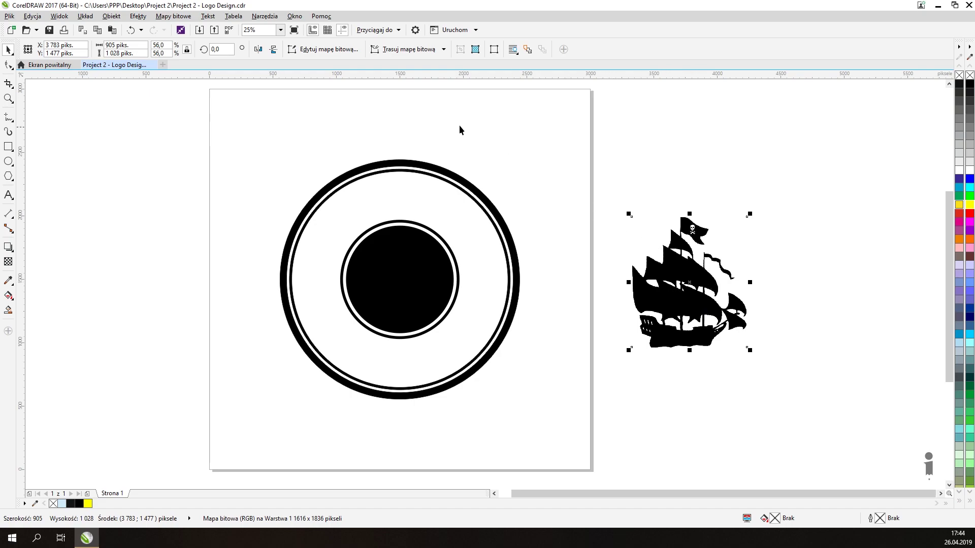
# - Outline-trace the ship bitmap as a detailed logo with the bitmap reduced, maximum detail and smoothing 30
pyautogui.click(422, 50)
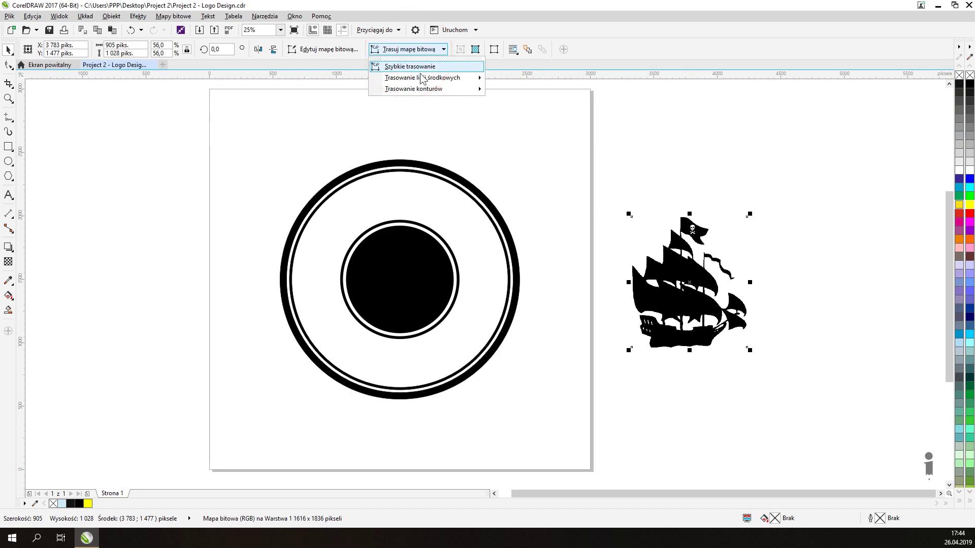
pyautogui.moveTo(427, 91)
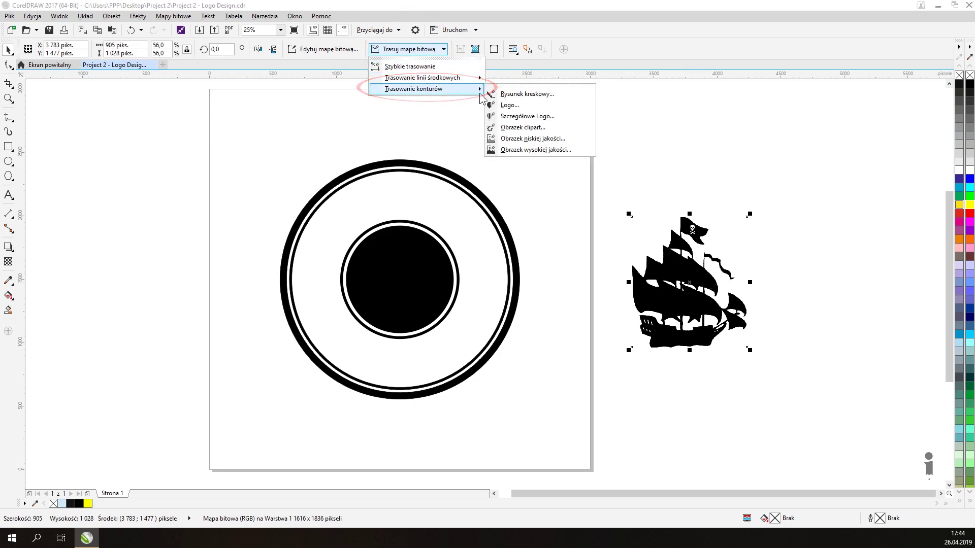
pyautogui.click(541, 120)
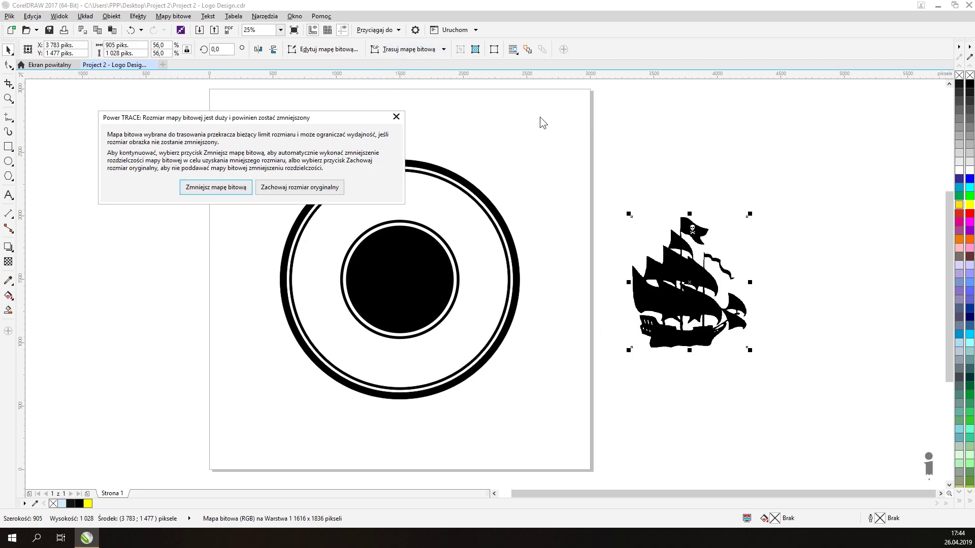
pyautogui.click(216, 188)
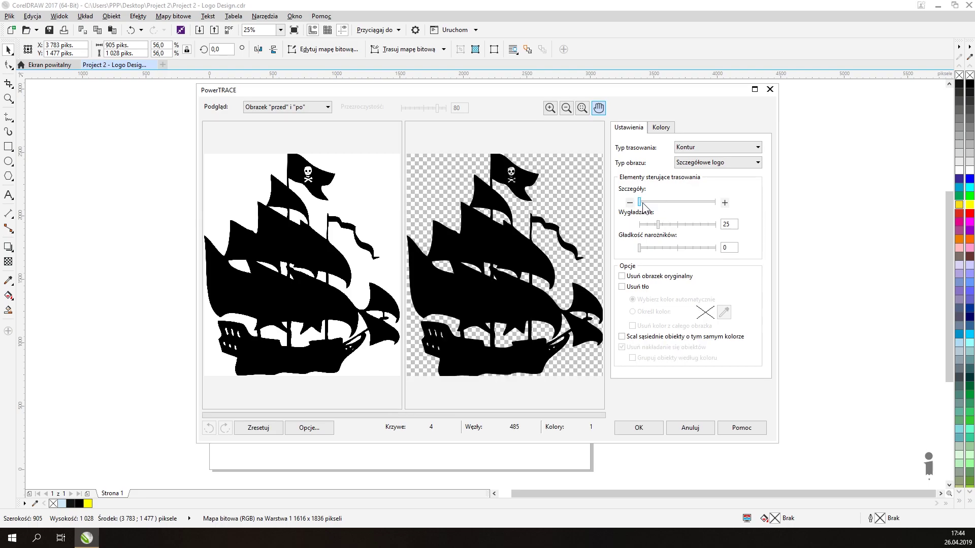
pyautogui.click(712, 205)
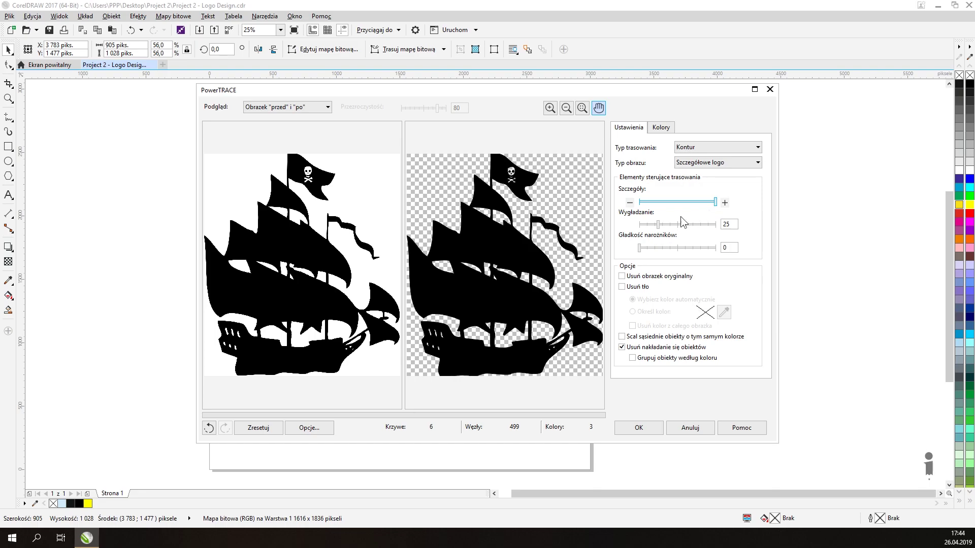
pyautogui.click(664, 224)
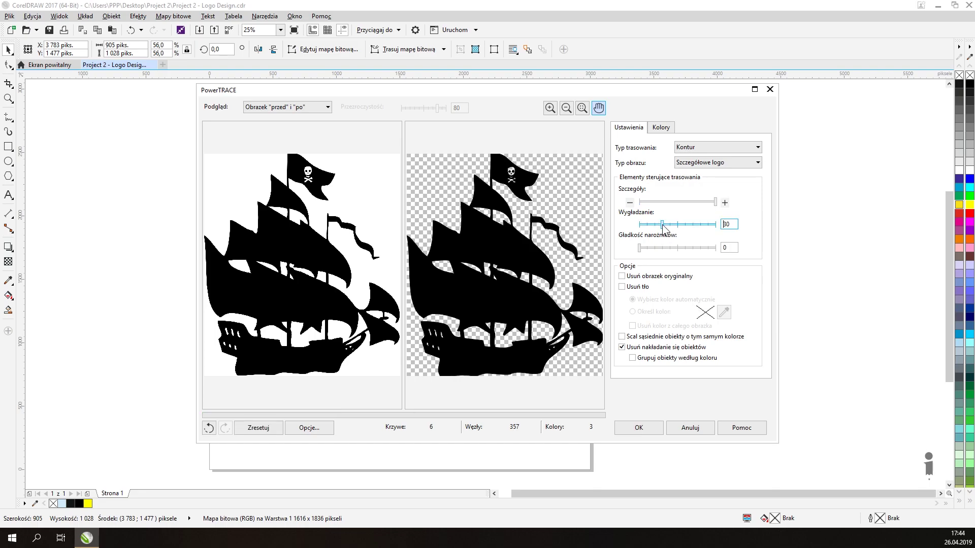
pyautogui.click(647, 428)
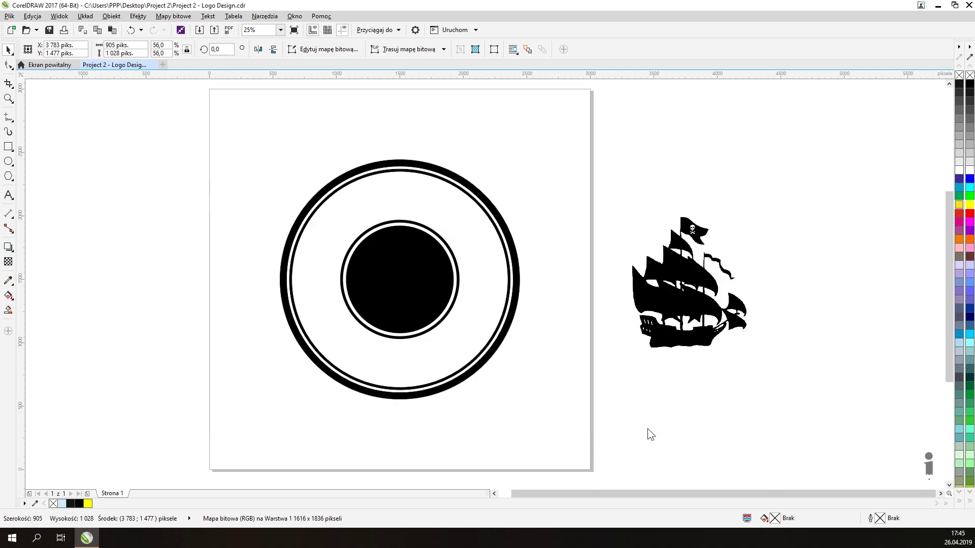
# - Move the traced ship off the original image to about 2946, 1053 px and delete the original bitmap
pyautogui.moveTo(692, 306)
pyautogui.mouseDown()
pyautogui.moveTo(569, 355)
pyautogui.moveTo(585, 360)
pyautogui.mouseUp()
pyautogui.click(661, 319)
pyautogui.press('Delete')
pyautogui.click(588, 355)
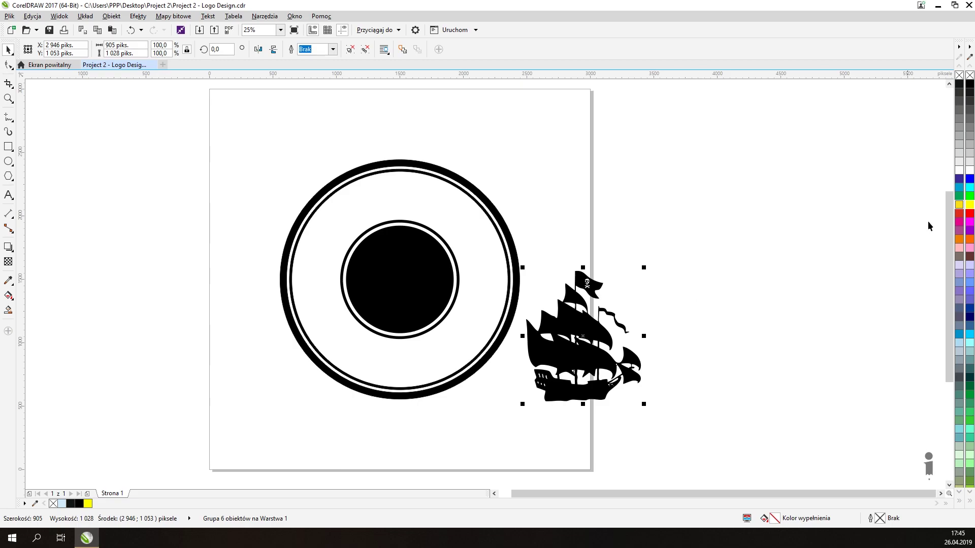
# - Fill the traced ship yellow and place it in front of the black disc, centred at 1500, 1500 px
pyautogui.click(970, 205)
pyautogui.moveTo(583, 337); pyautogui.dragTo(405, 280)
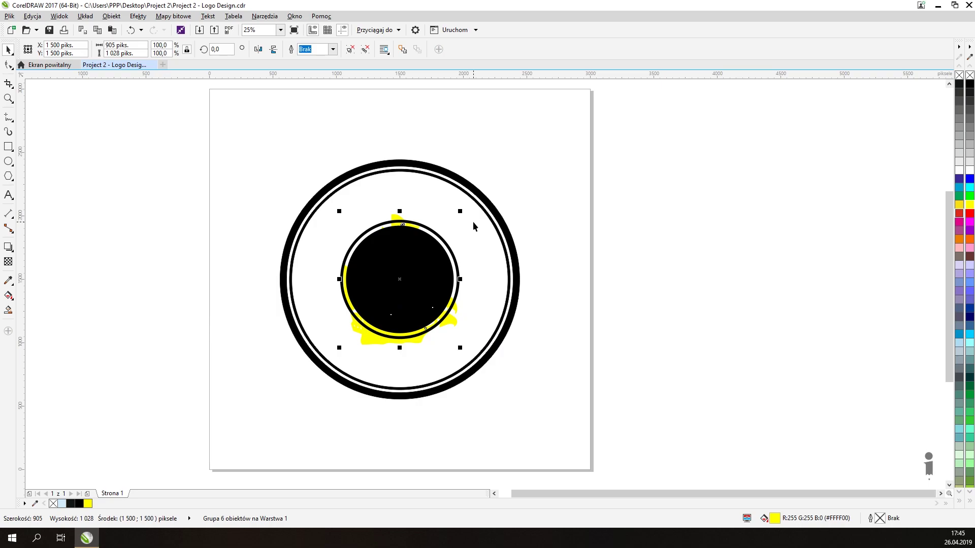
pyautogui.hotkey('shift', 'pageup')
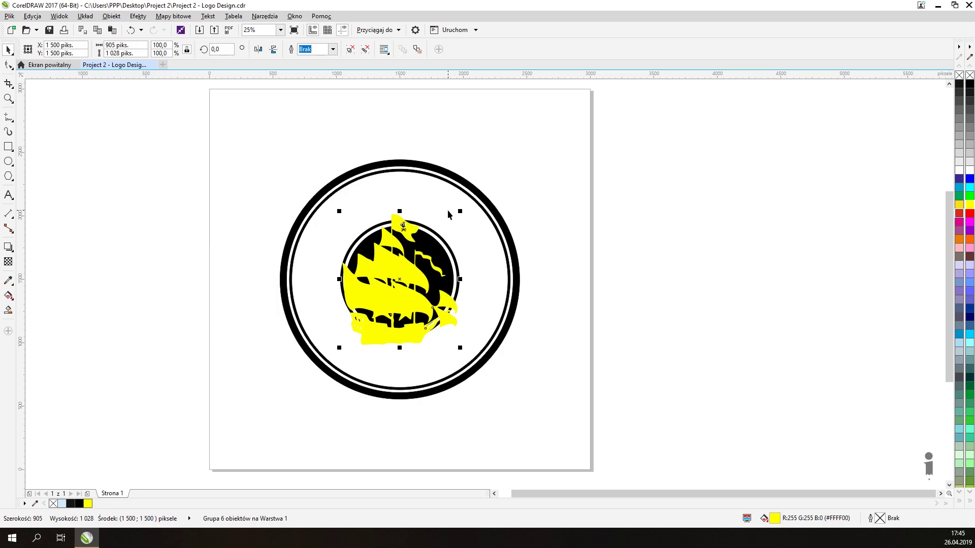
# - Scale the ship down proportionally about its centre to about 528 × 600 px so it fits inside the black disc
pyautogui.moveTo(459, 211); pyautogui.dragTo(432, 221)
pyautogui.scroll(1, 439, 267)
pyautogui.moveTo(438, 220); pyautogui.dragTo(438, 221)
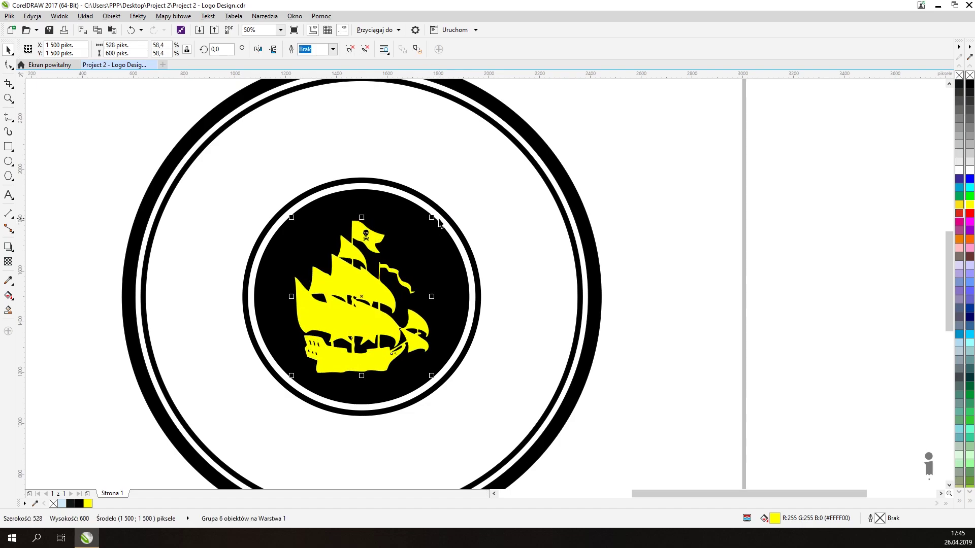
# - Nudge the ship upward inside the disc until its centre is at Y 1523 px
pyautogui.press('Up')
pyautogui.press('Up')
pyautogui.press('Up')
pyautogui.press('Up')
pyautogui.press('Up')
pyautogui.press('Up')
pyautogui.press('Up')
pyautogui.press('Up')
pyautogui.press('Up')
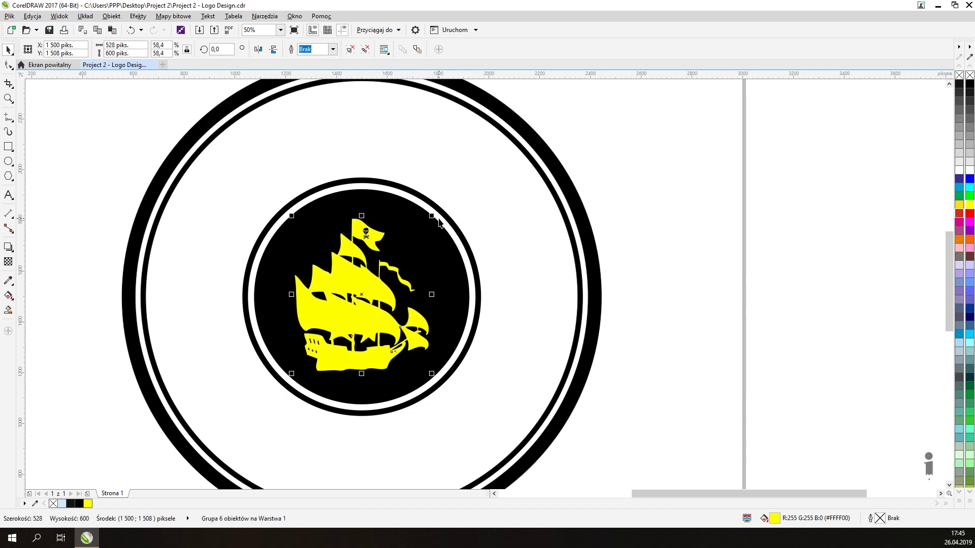
pyautogui.press('Up')
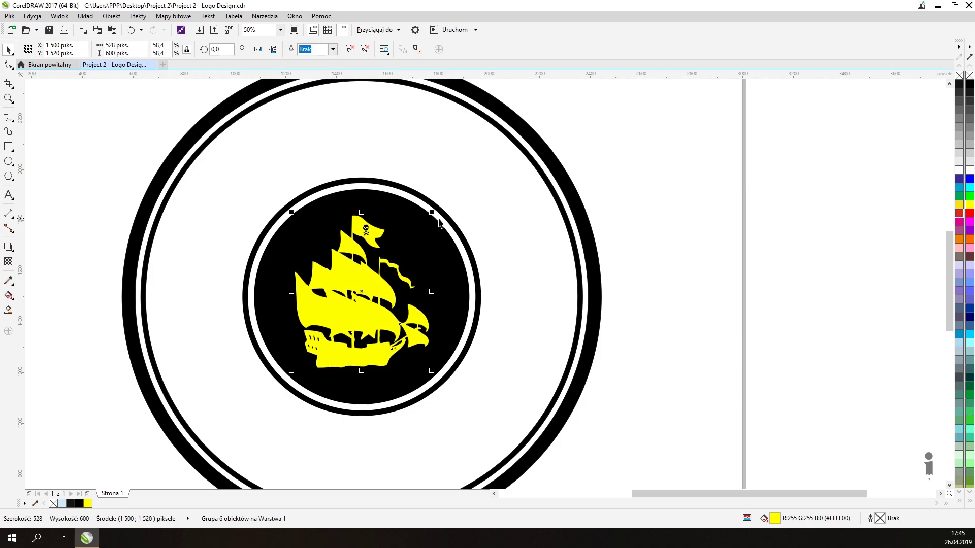
pyautogui.press('Up')
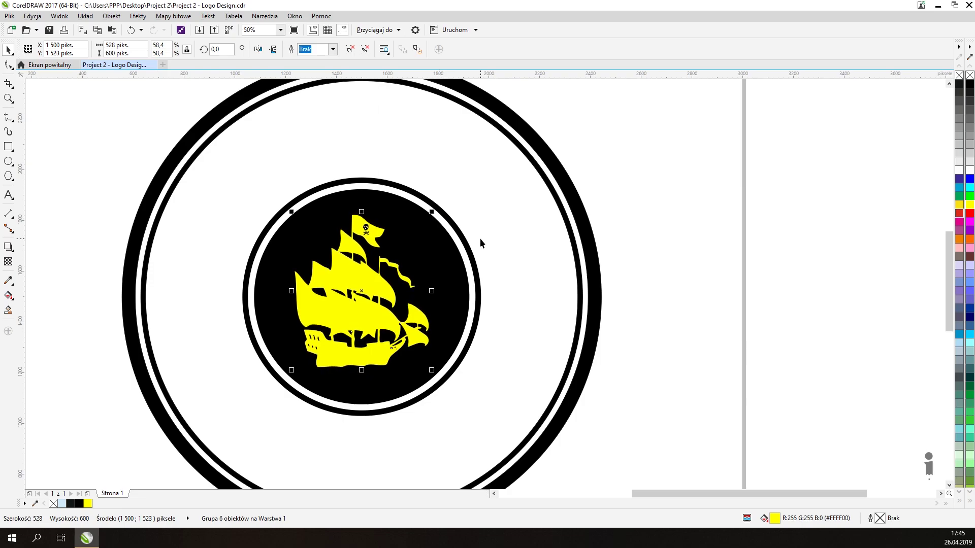
# - Enlarge the ship about its centre to about 559 × 634 px and fill it white
pyautogui.moveTo(432, 213); pyautogui.dragTo(438, 208)
pyautogui.click(970, 170)
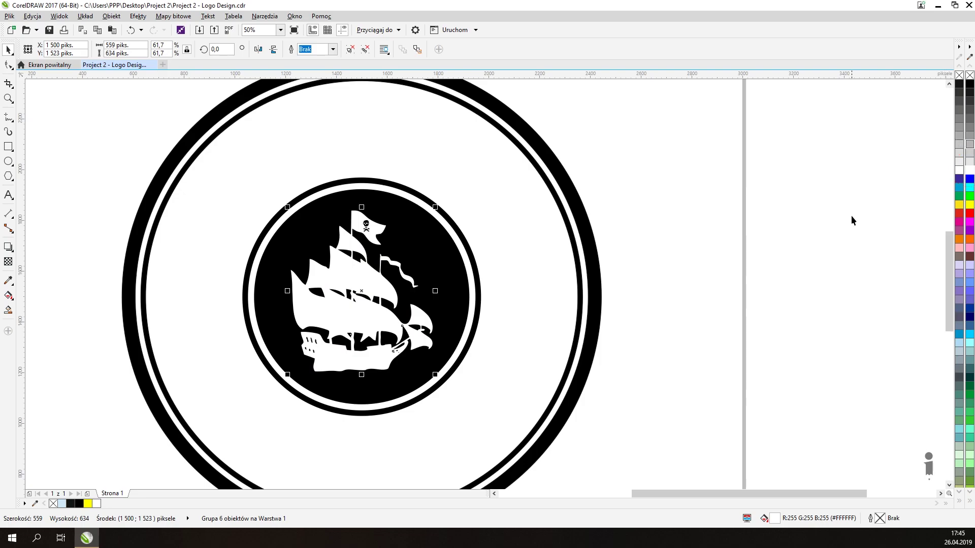
pyautogui.click(760, 305)
# - Draw a circle about 1026 px in diameter around the ship disc, centred at 1500, 1500 px, and colour its outline red
pyautogui.scroll(-1, 640, 264)
pyautogui.moveTo(640, 264)
pyautogui.mouseDown()
pyautogui.moveTo(637, 252)
pyautogui.moveTo(657, 260)
pyautogui.mouseUp()
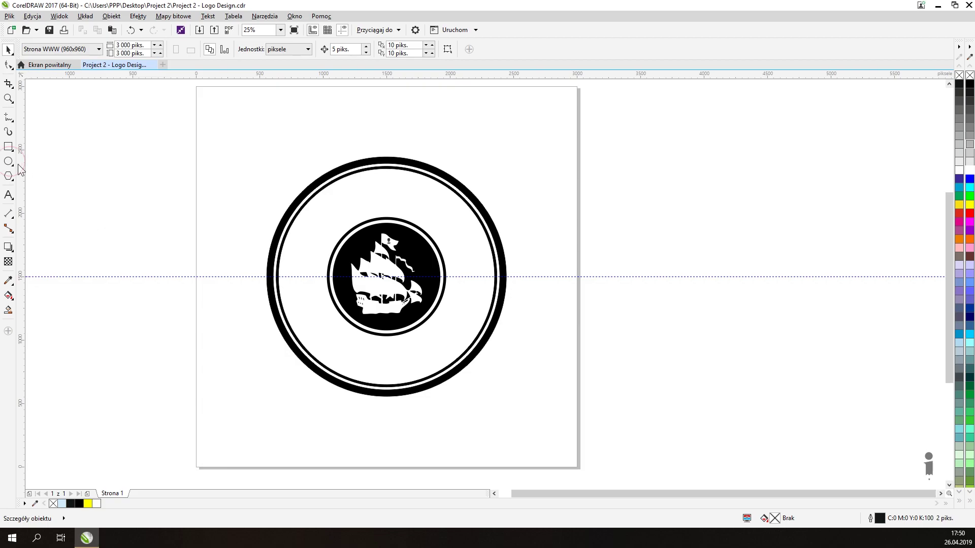
pyautogui.click(8, 162)
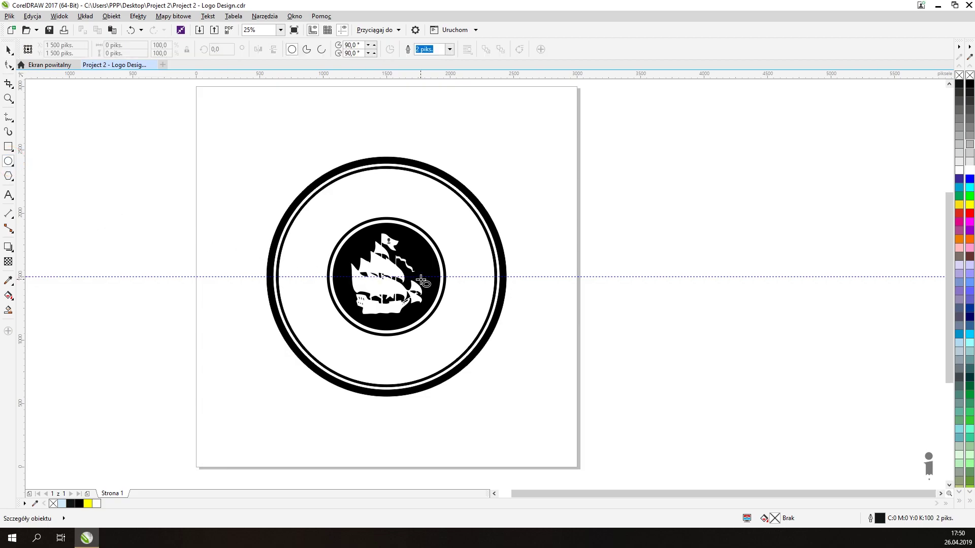
pyautogui.moveTo(386, 278); pyautogui.dragTo(451, 222)
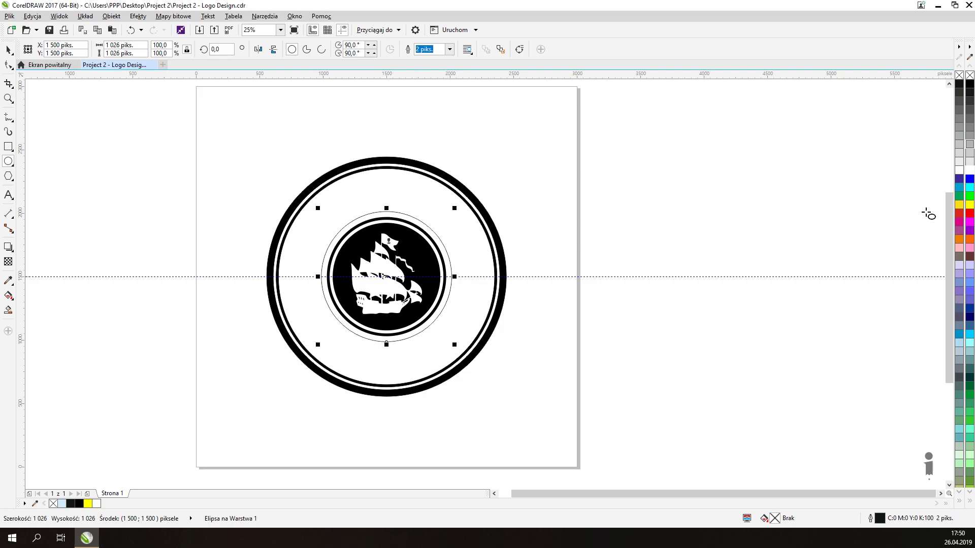
pyautogui.rightClick(967, 215)
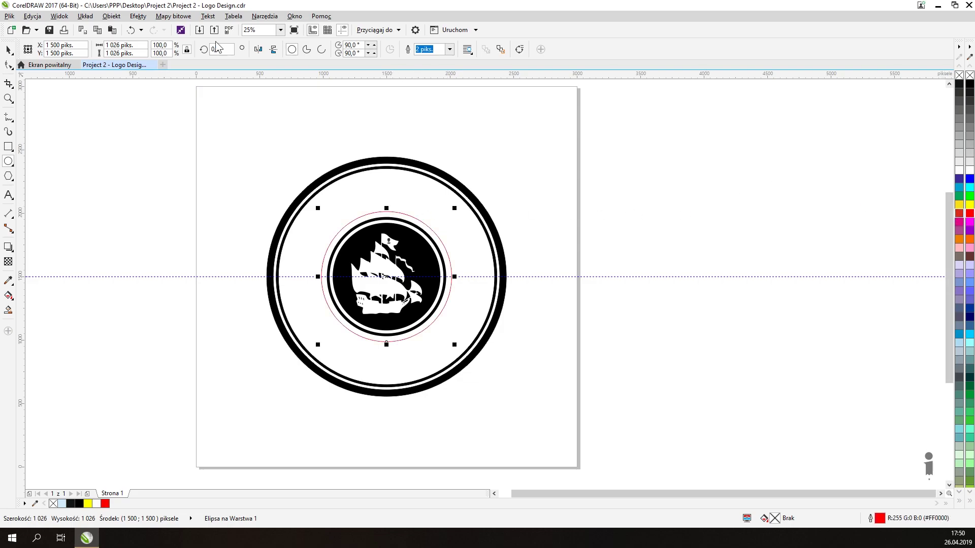
pyautogui.click(8, 195)
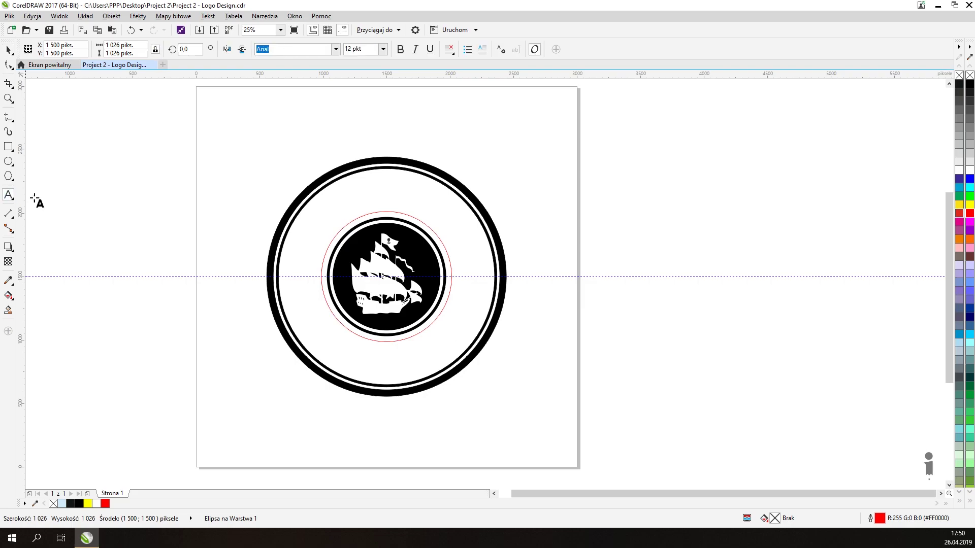
pyautogui.click(330, 241)
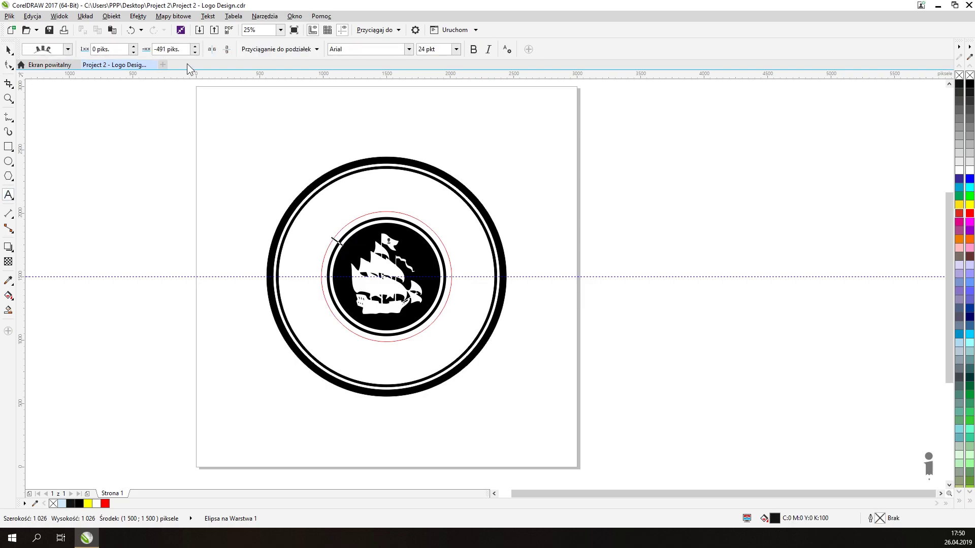
pyautogui.click(130, 30)
pyautogui.scroll(1, 375, 221)
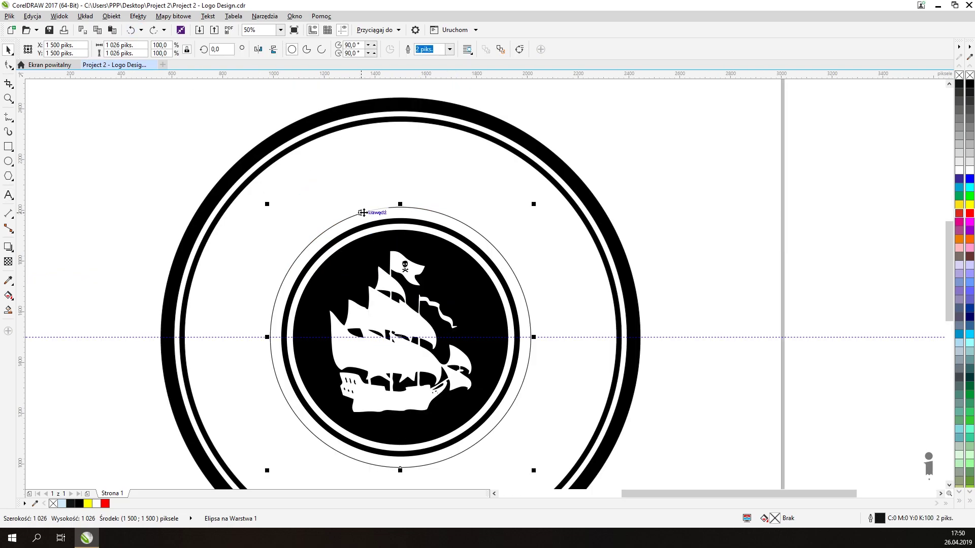
pyautogui.rightClick(969, 214)
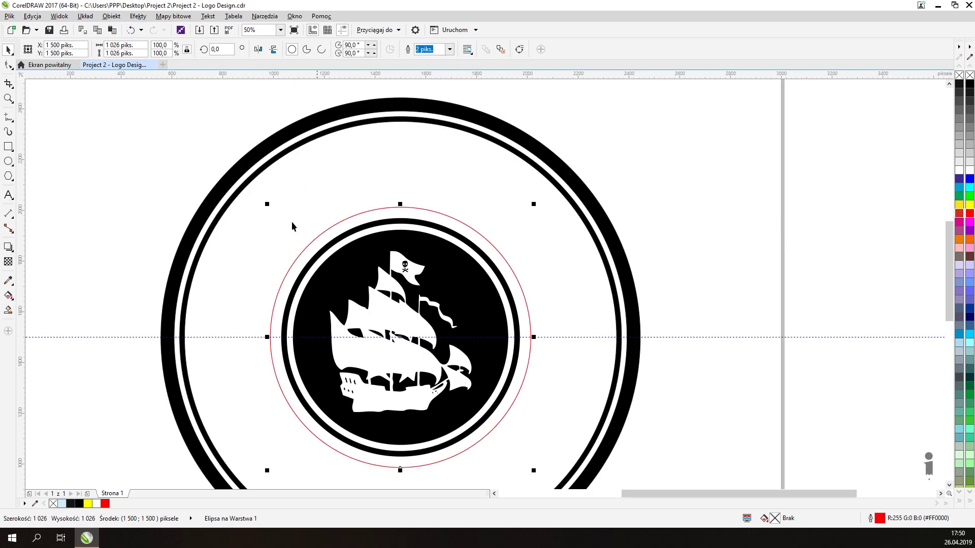
# - Add the text "RIVERDALERS" along the upper part of the red circle and centre it above the ship, offset 71 px from the circle
pyautogui.click(8, 194)
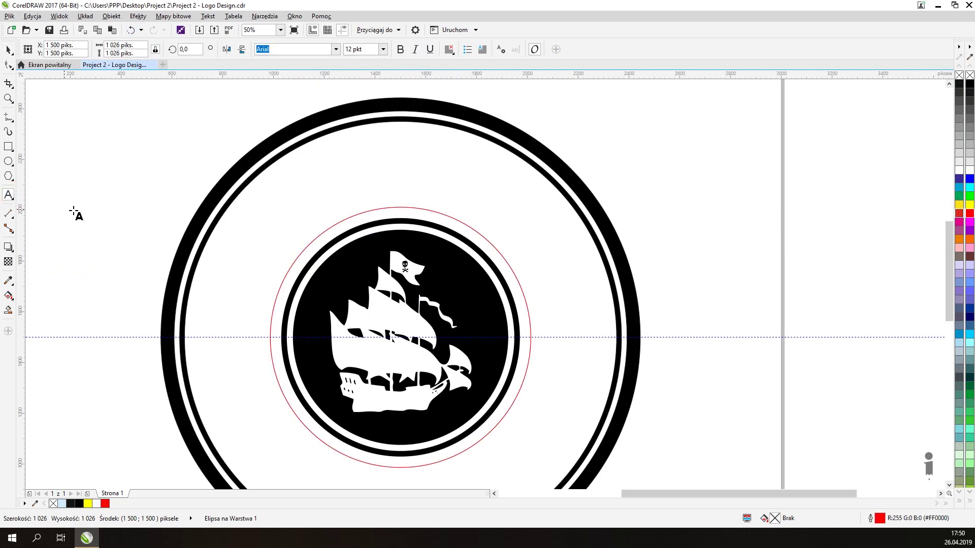
pyautogui.click(325, 230)
pyautogui.click(397, 197)
pyautogui.write('RIVERDALERS')
pyautogui.hotkey('ctrl', 'space')
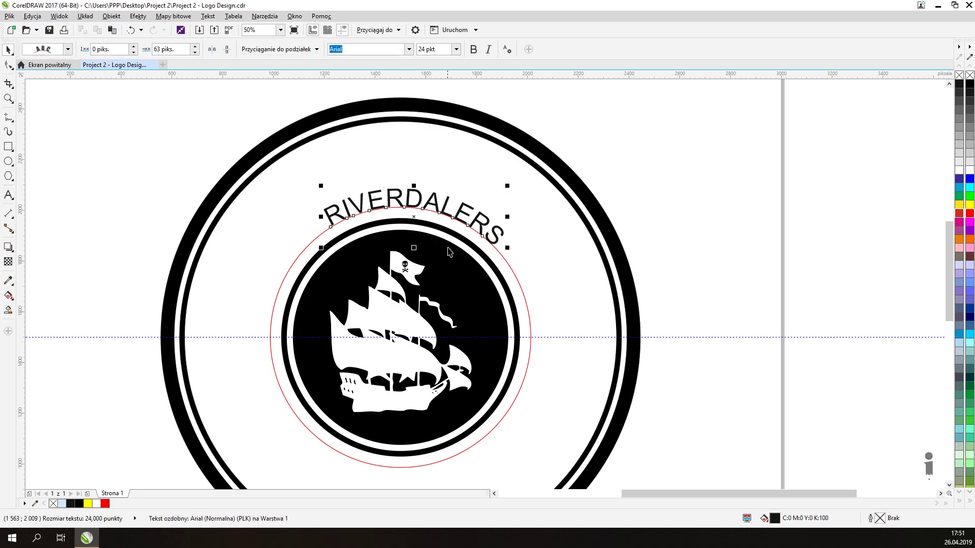
pyautogui.moveTo(415, 217); pyautogui.dragTo(409, 189)
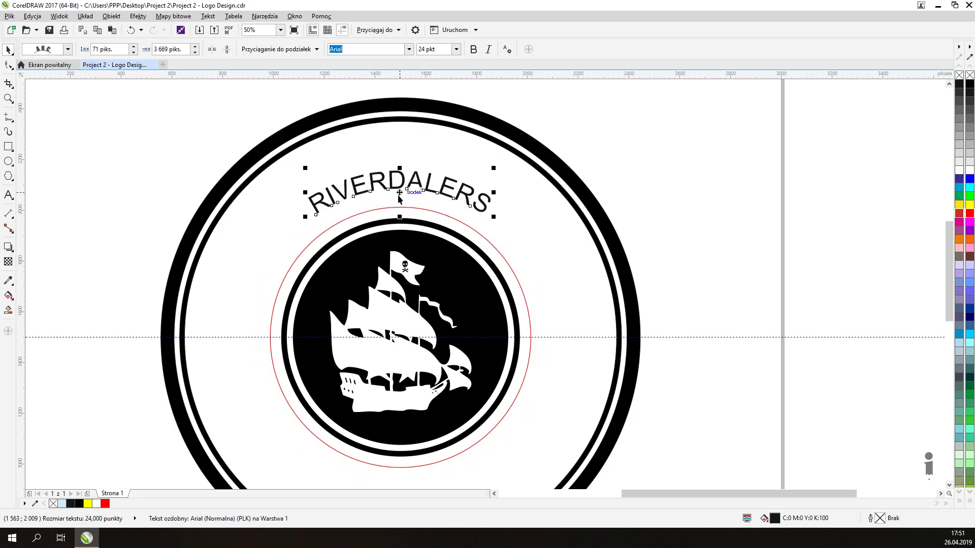
# - Set the RIVERDALERS text to the Mom'sTypewriter font at 48 pt
pyautogui.click(409, 49)
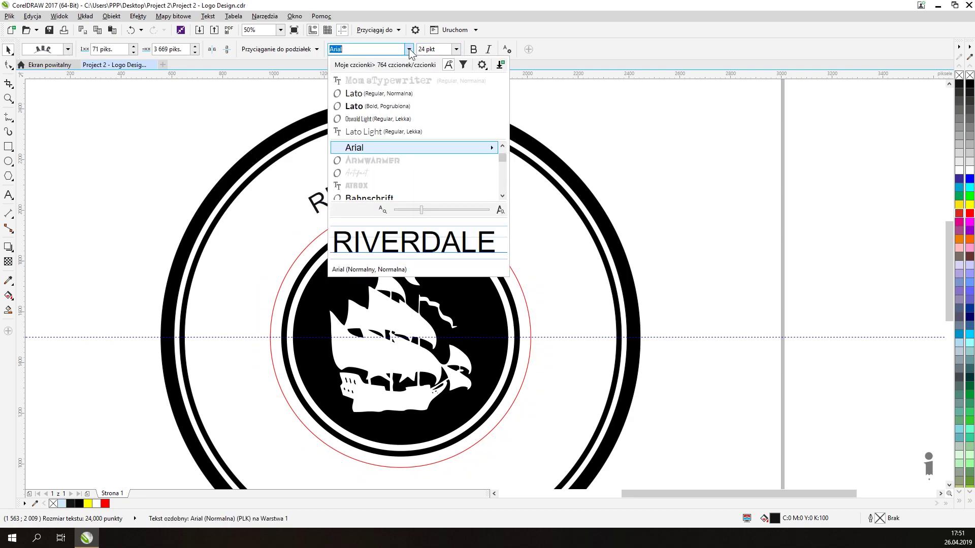
pyautogui.click(364, 81)
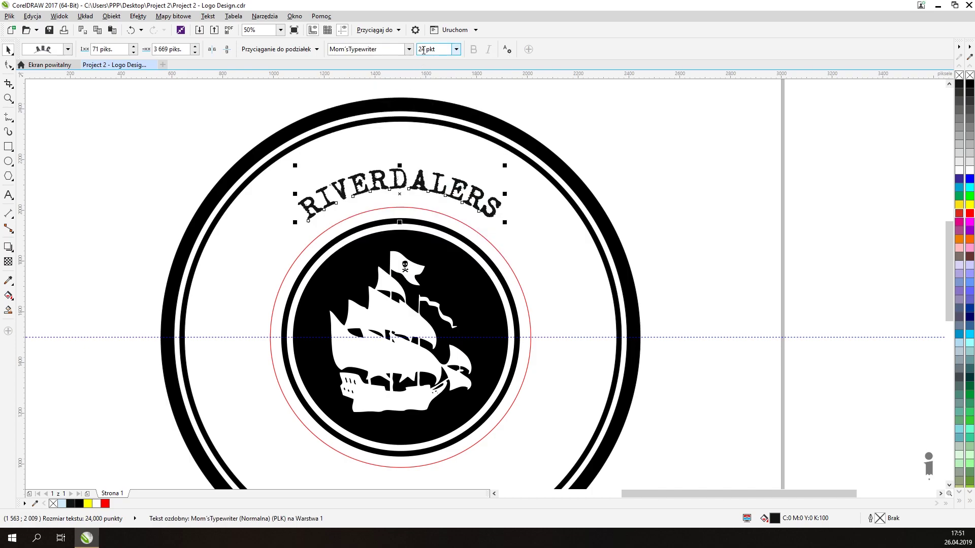
pyautogui.write('4')
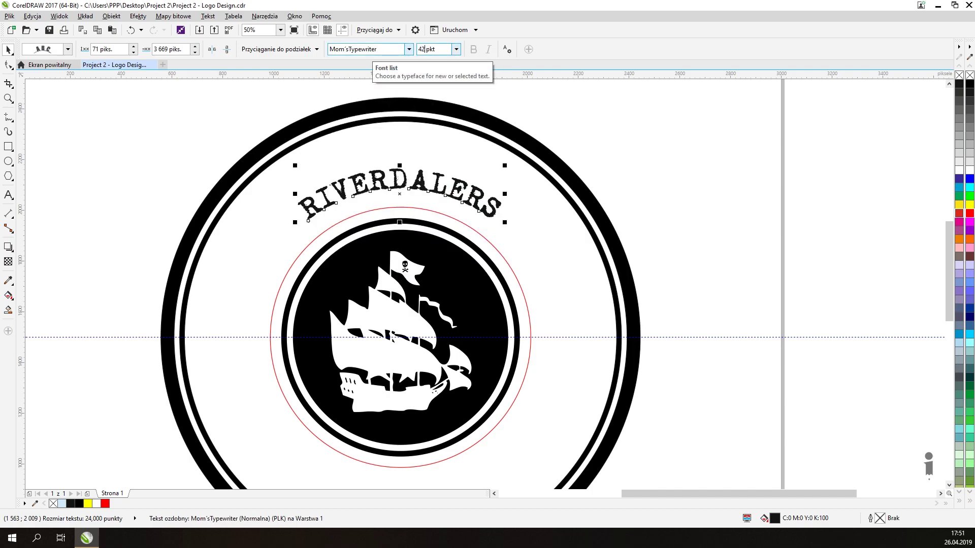
pyautogui.press('Return')
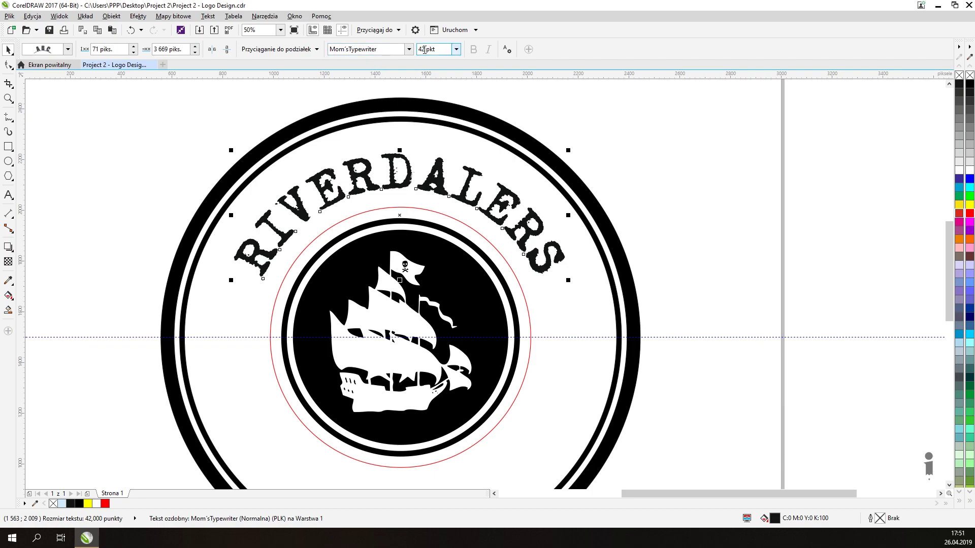
pyautogui.write('48')
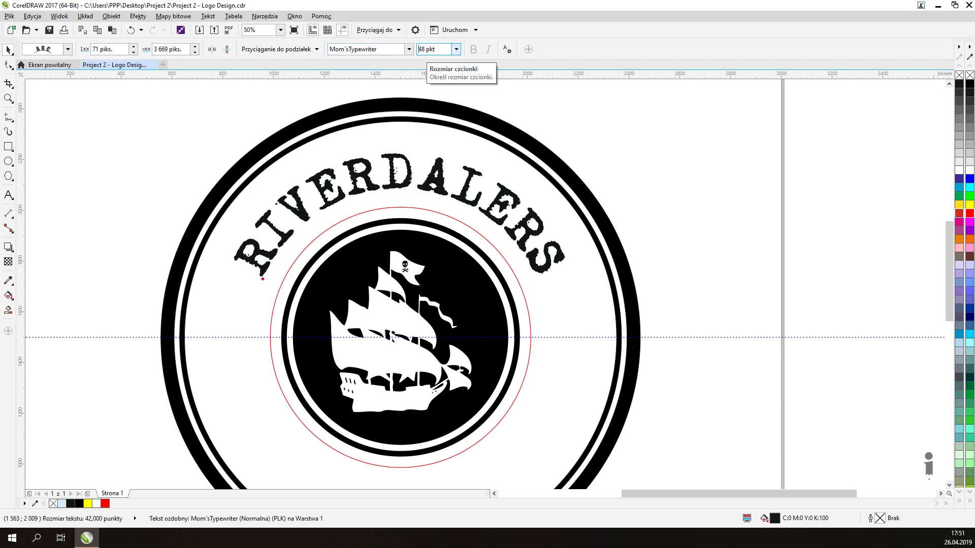
pyautogui.press('Return')
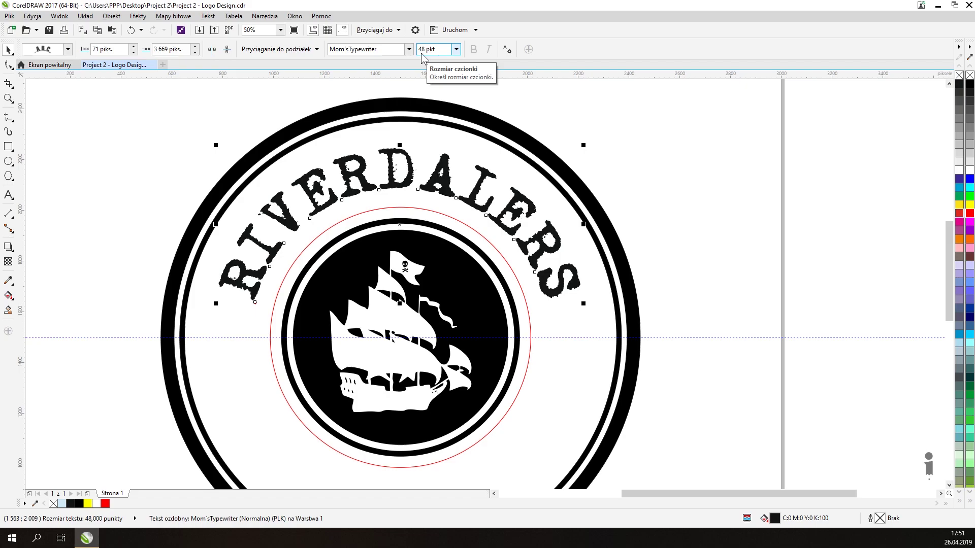
# - Add the text "ADVENTURES" along the lower part of the red circle and mirror it to read upright inside the curve
pyautogui.moveTo(425, 234); pyautogui.dragTo(420, 196)
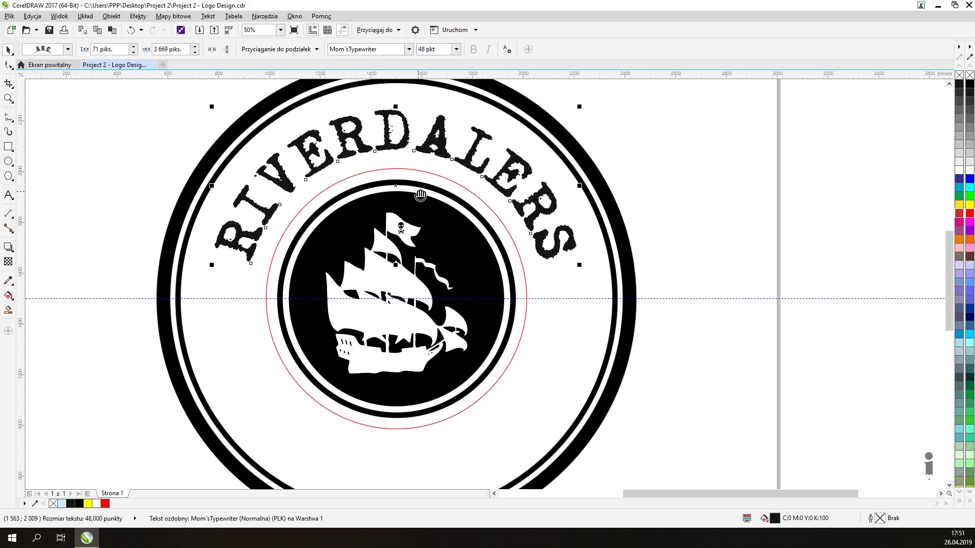
pyautogui.click(8, 195)
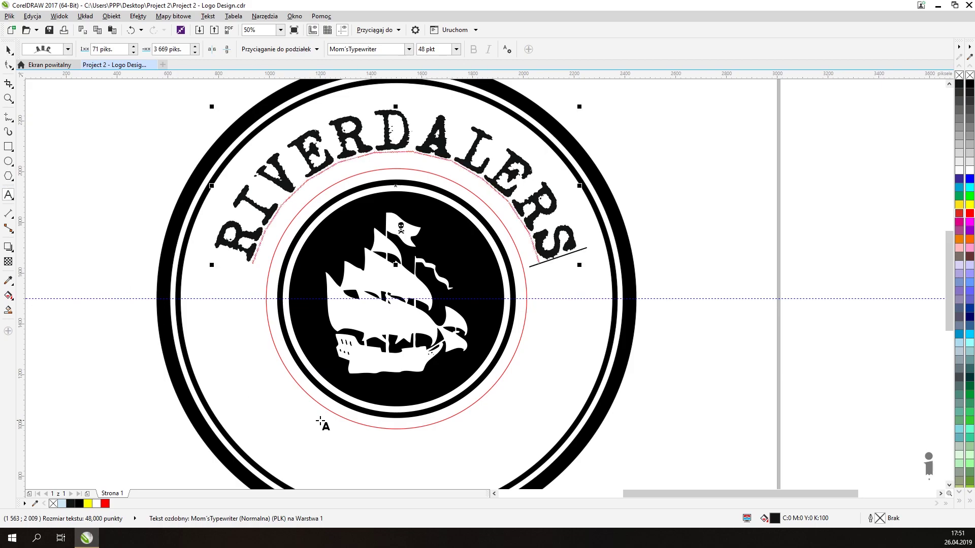
pyautogui.click(352, 422)
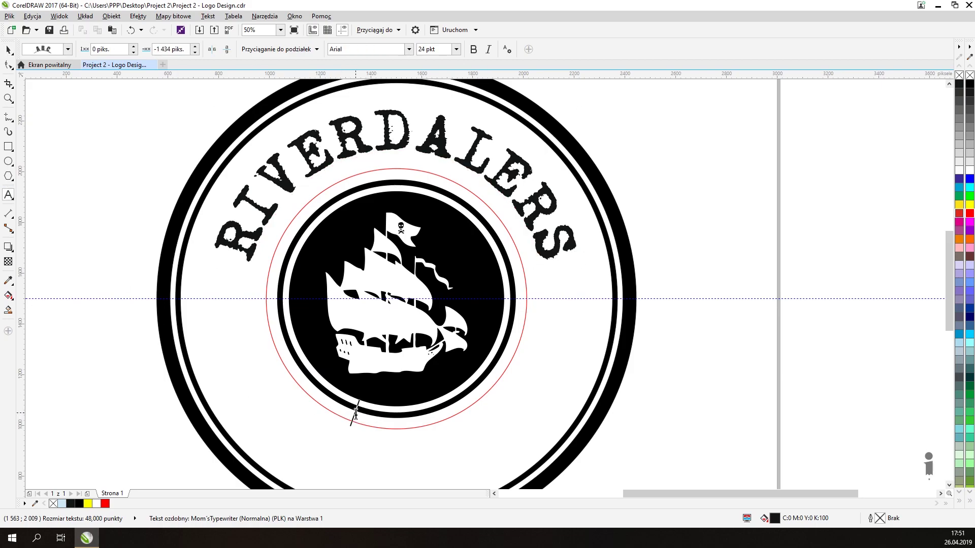
pyautogui.write('ADV')
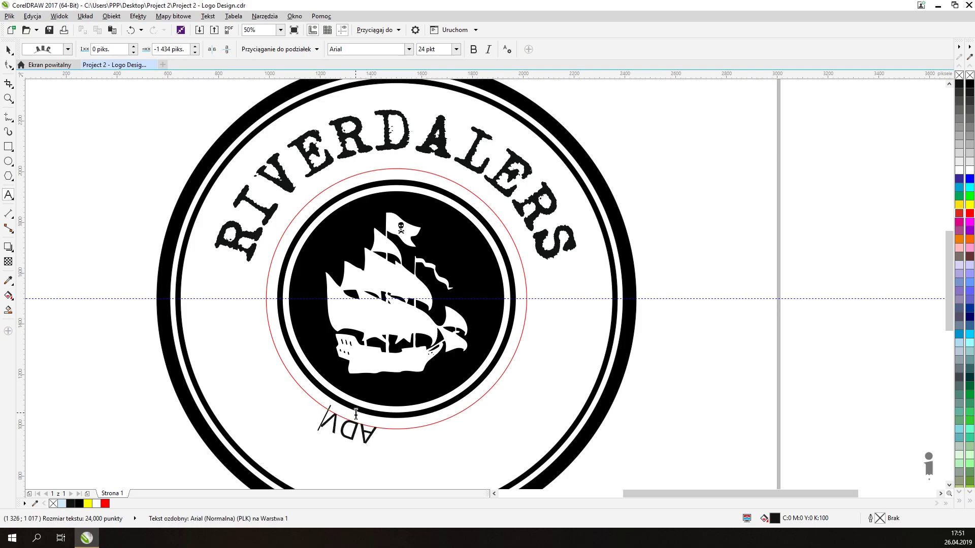
pyautogui.write('ENTU')
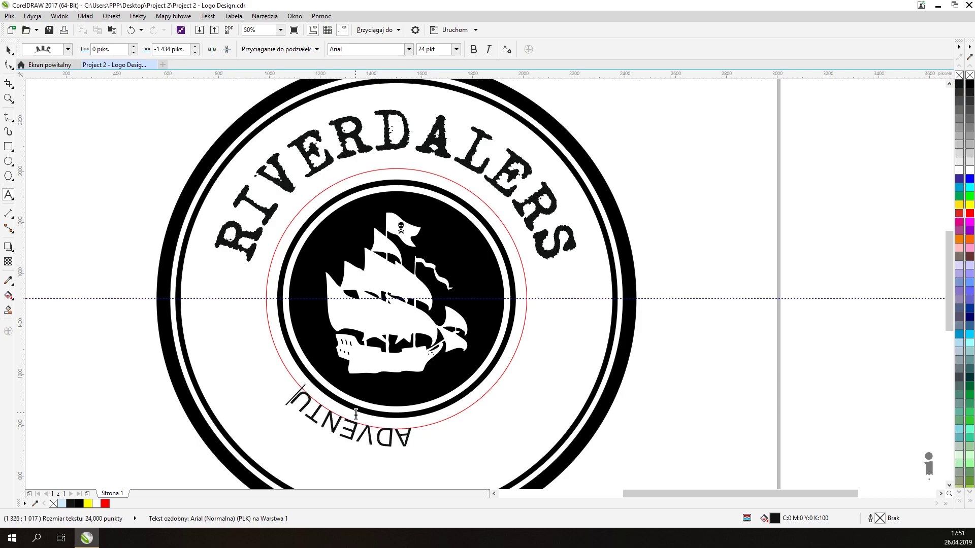
pyautogui.write('RES')
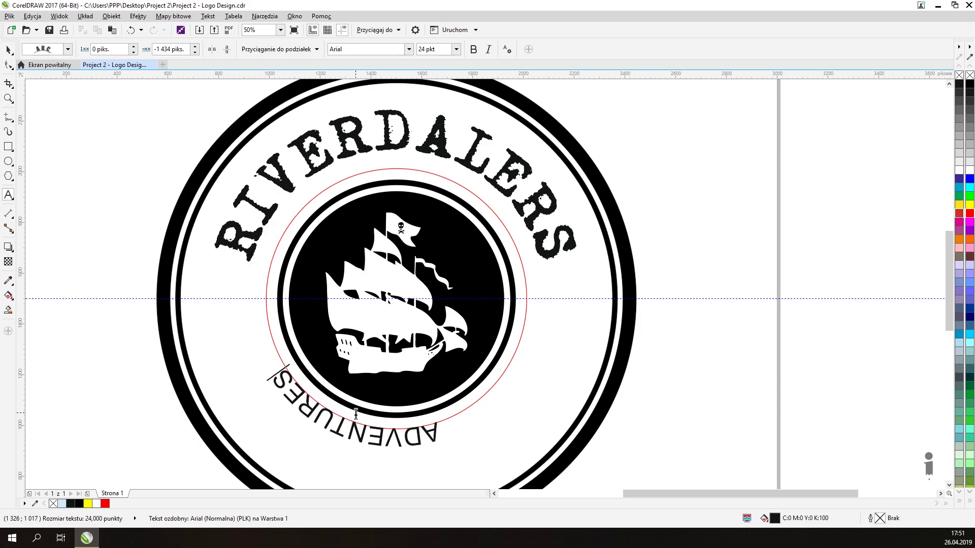
pyautogui.click(8, 49)
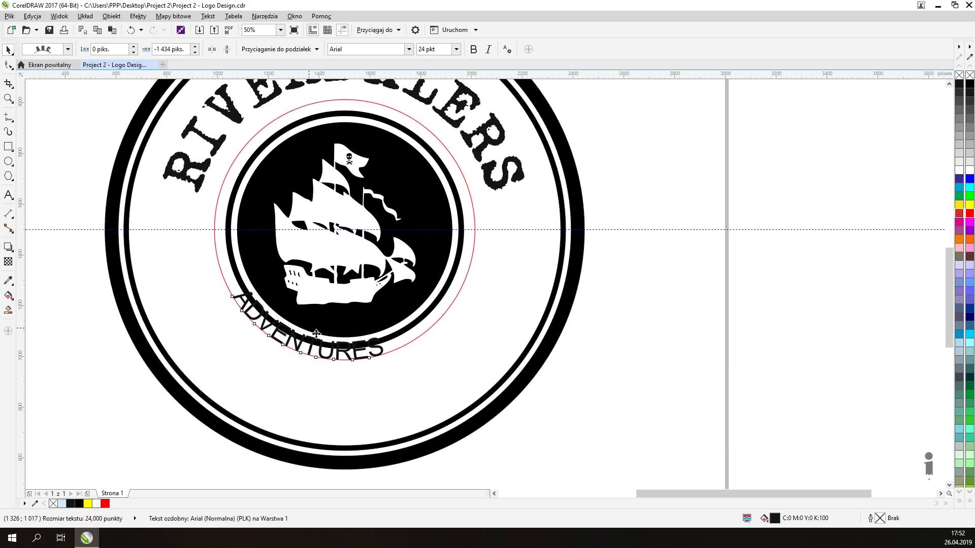
# - Set ADVENTURES to Mom'sTypewriter at 48 pt and offset it outward from the circle, centred below the ship
pyautogui.write('48')
pyautogui.press('Return')
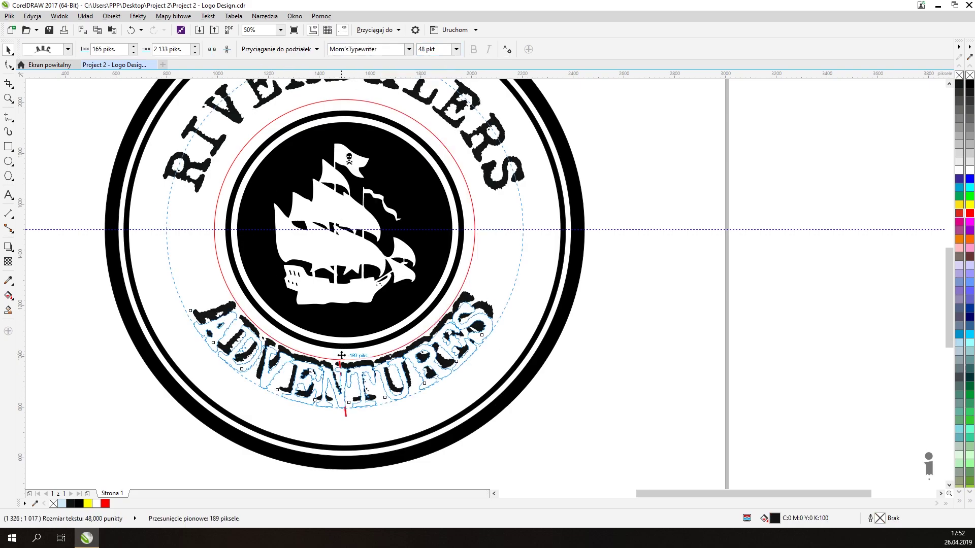
pyautogui.moveTo(500, 417); pyautogui.dragTo(473, 213)
pyautogui.press('space')
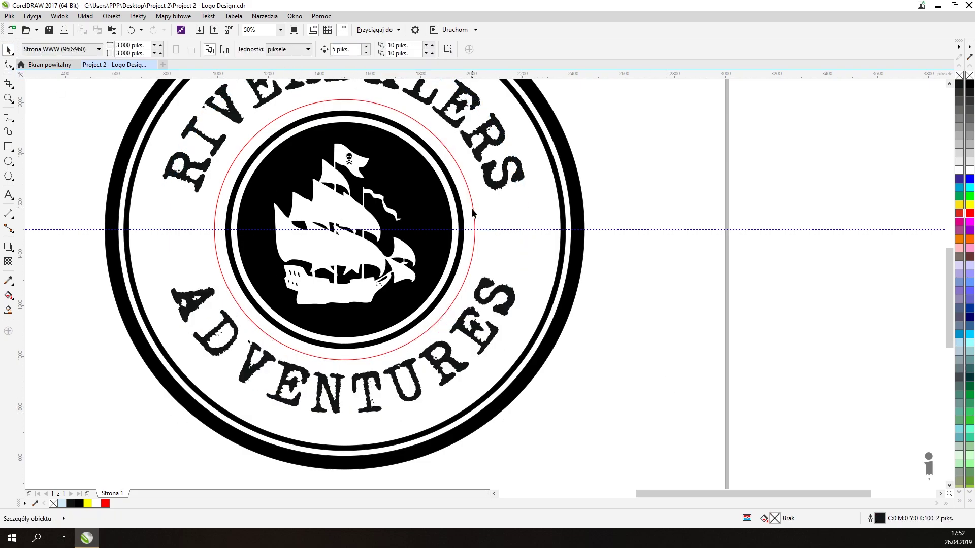
# - Remove the outline colour from the red circle that carries the curved texts
pyautogui.click(472, 205)
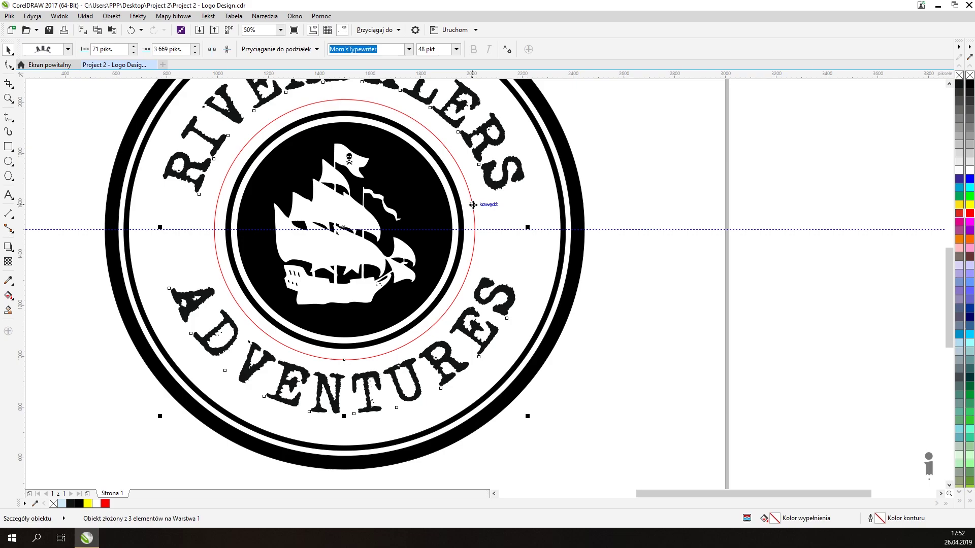
pyautogui.keyDown('ctrl'); pyautogui.click(473, 204); pyautogui.keyUp('ctrl')
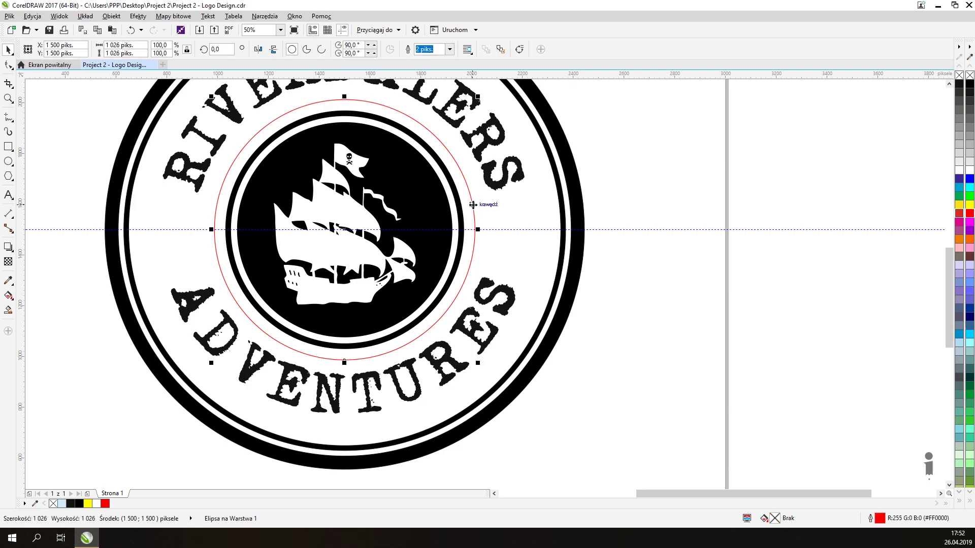
pyautogui.rightClick(970, 75)
pyautogui.click(754, 236)
pyautogui.moveTo(583, 214); pyautogui.dragTo(706, 272)
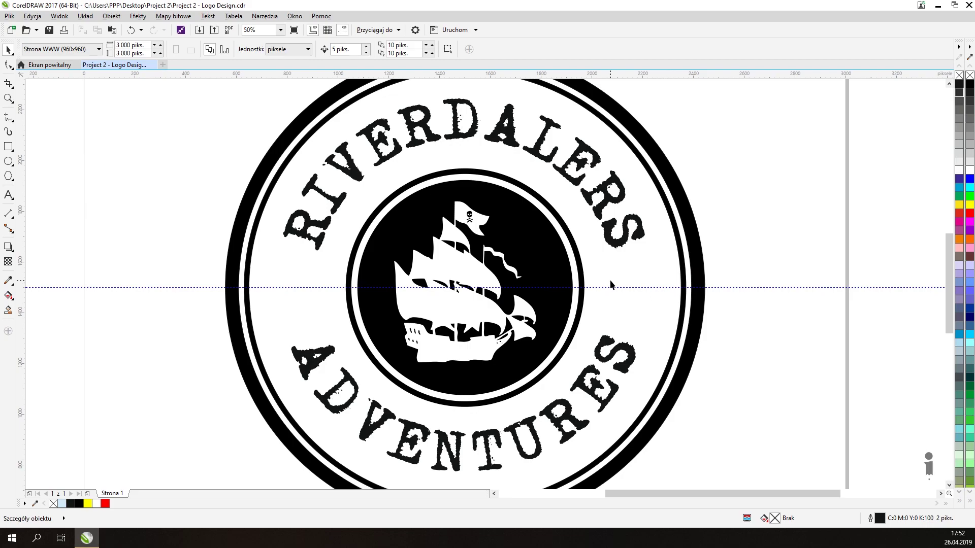
# - Add the text "1867" at 24 pt in the white ring left of the ship and set its font to Maszyna Royal Dark
pyautogui.scroll(2, 546, 288)
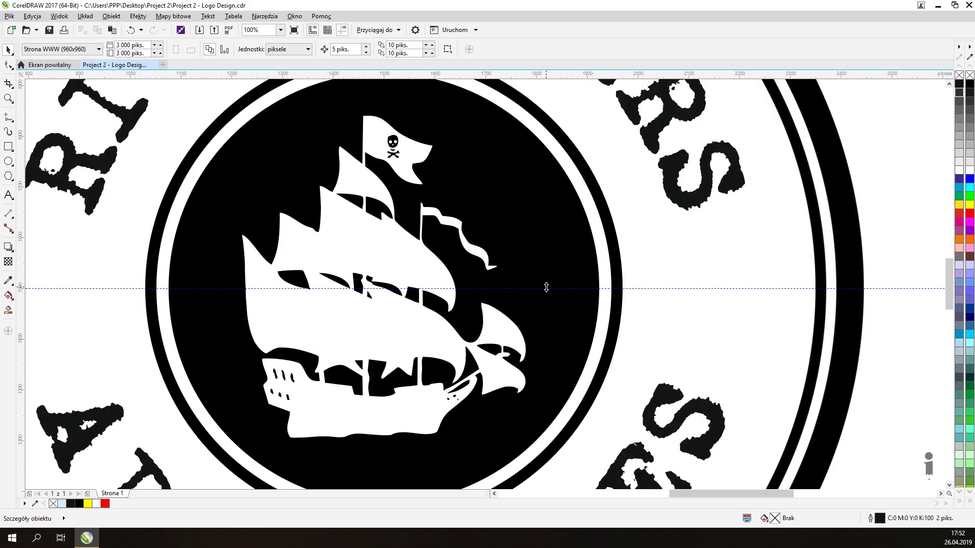
pyautogui.moveTo(282, 294); pyautogui.dragTo(613, 301)
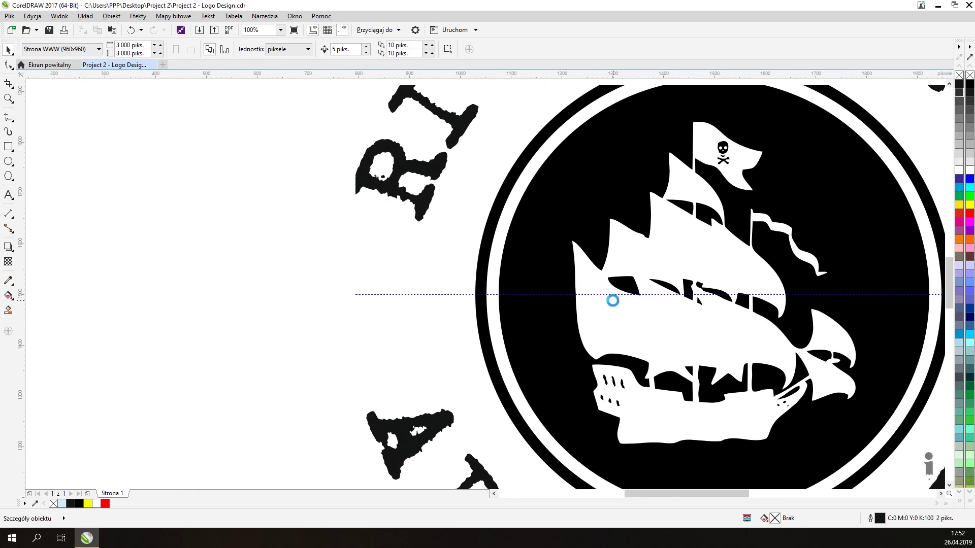
pyautogui.click(8, 195)
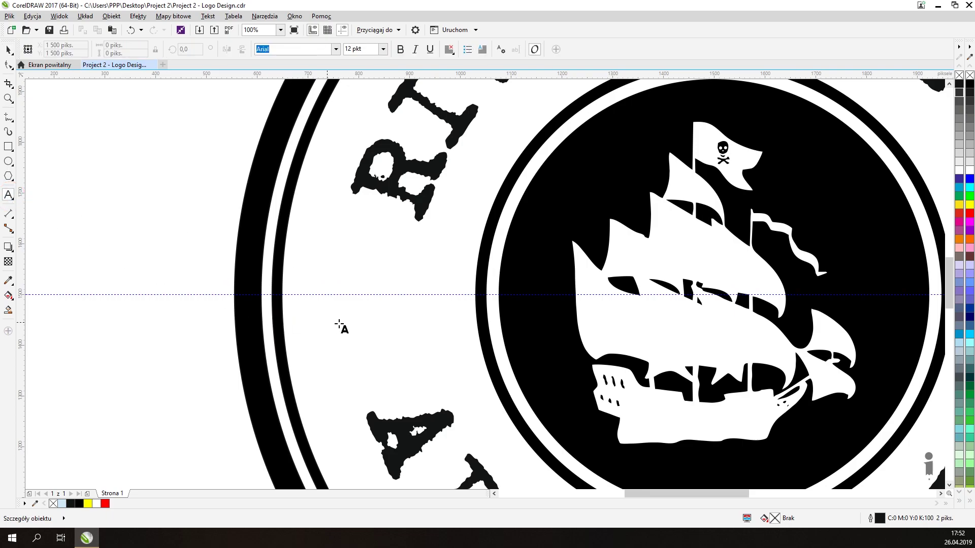
pyautogui.click(332, 320)
pyautogui.write('1867')
pyautogui.click(295, 49)
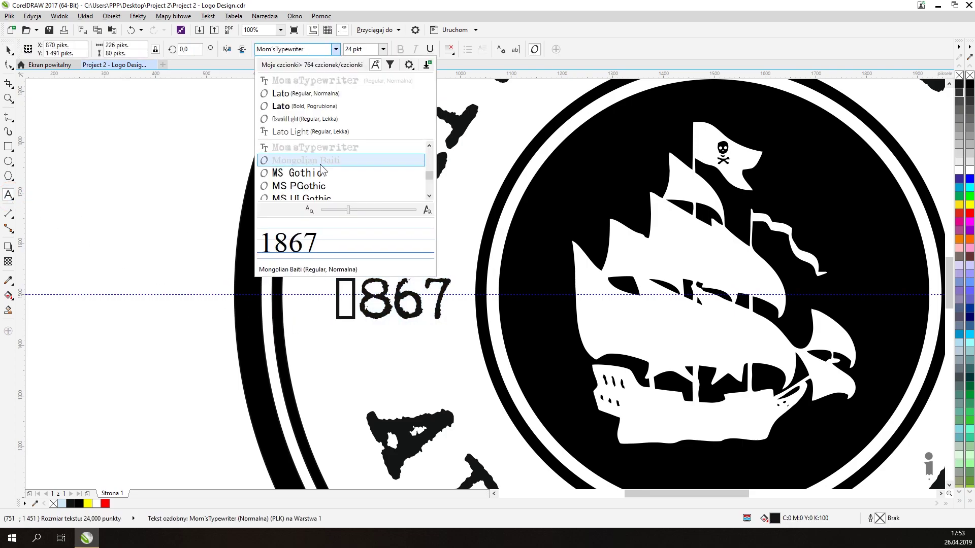
pyautogui.click(324, 158)
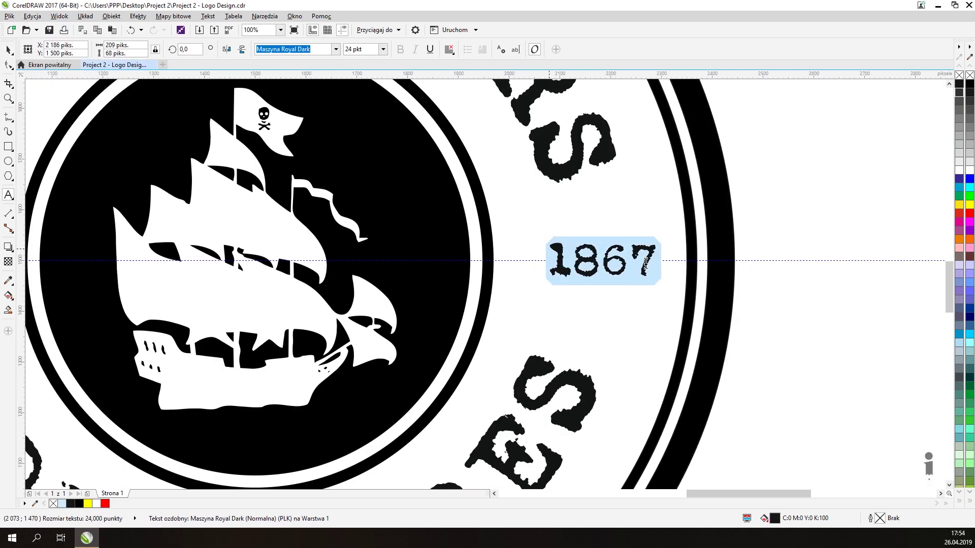
# - Change the year right of the ship to "2019" and set both years to Oswald at 16 pt
pyautogui.write('2019')
pyautogui.click(383, 49)
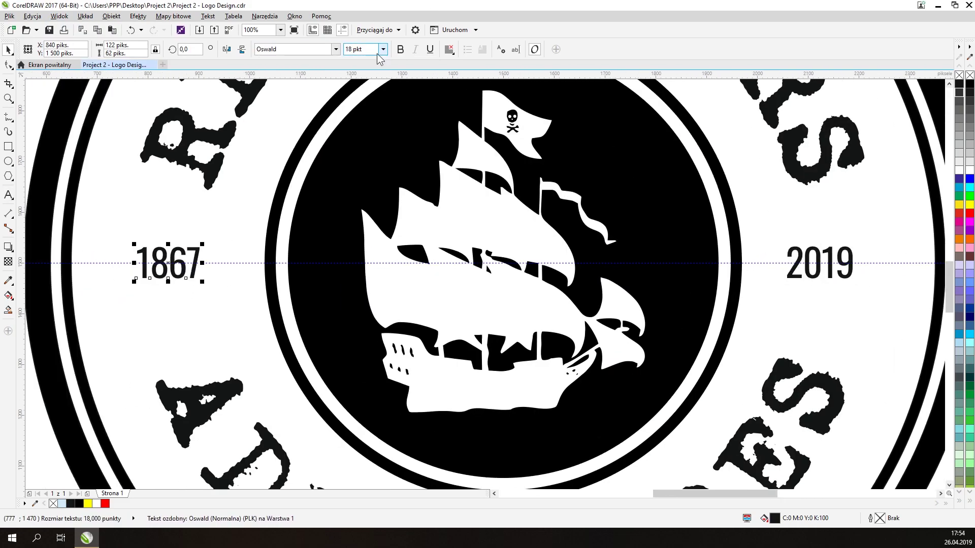
pyautogui.click(383, 49)
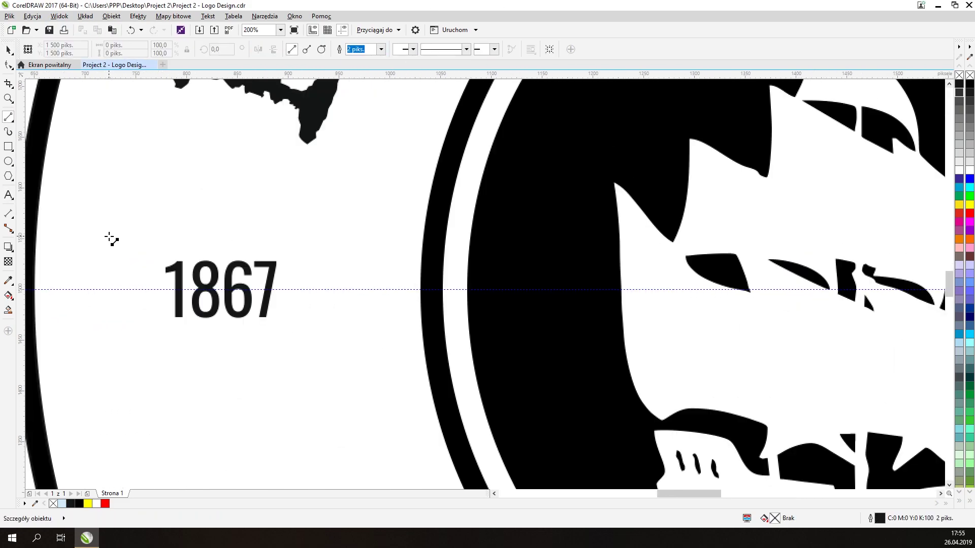
# - Draw a horizontal line about 184 px long above 1867 and place a vertical guideline through the year's centre at 833 px
pyautogui.moveTo(131, 235); pyautogui.dragTo(319, 254)
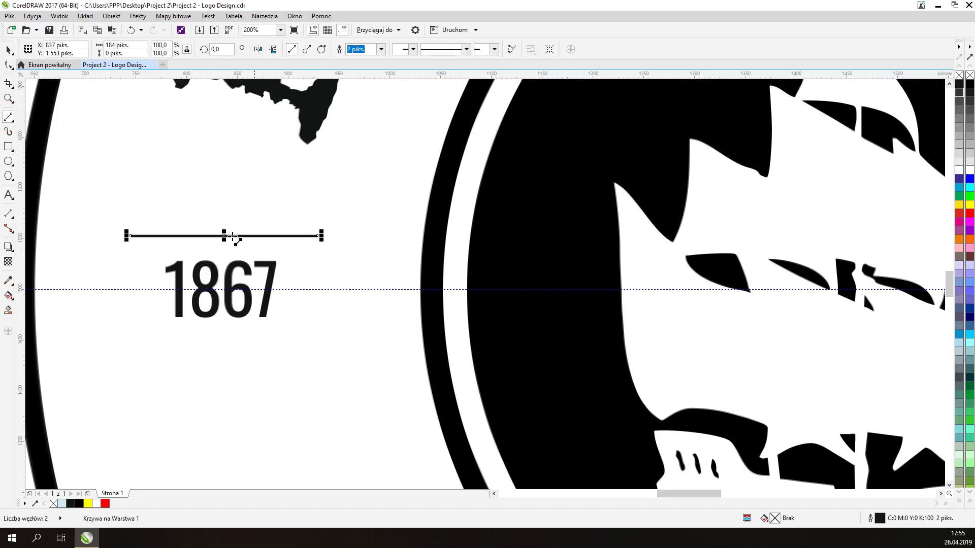
pyautogui.click(8, 49)
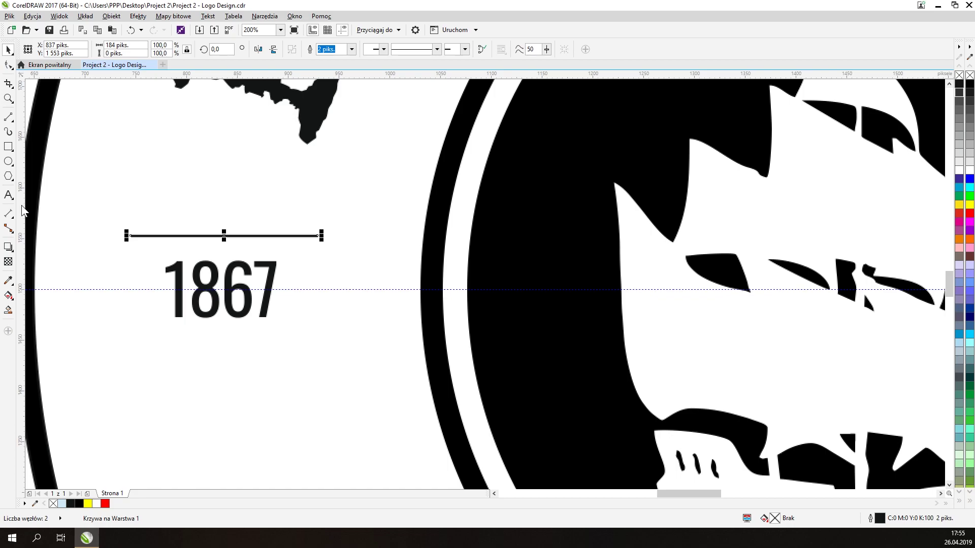
pyautogui.moveTo(189, 289); pyautogui.dragTo(221, 285)
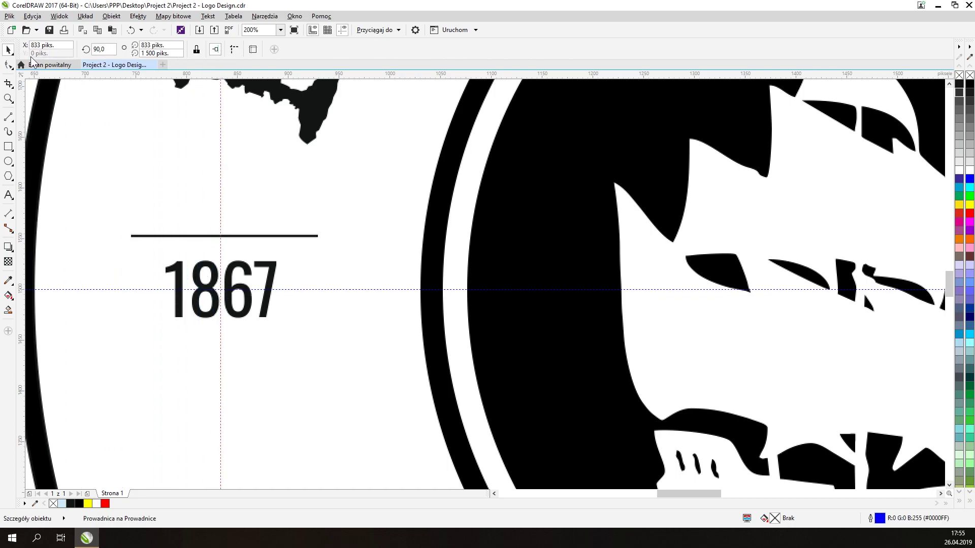
# - Centre the line on the vertical guideline and place a copy of it 96 px lower, beneath 1867
pyautogui.click(225, 236)
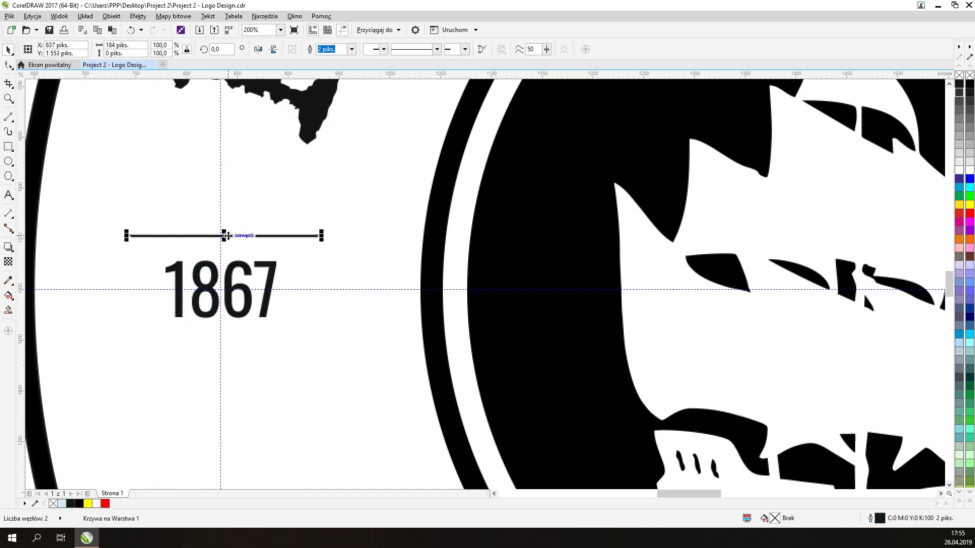
pyautogui.moveTo(224, 236); pyautogui.dragTo(222, 335)
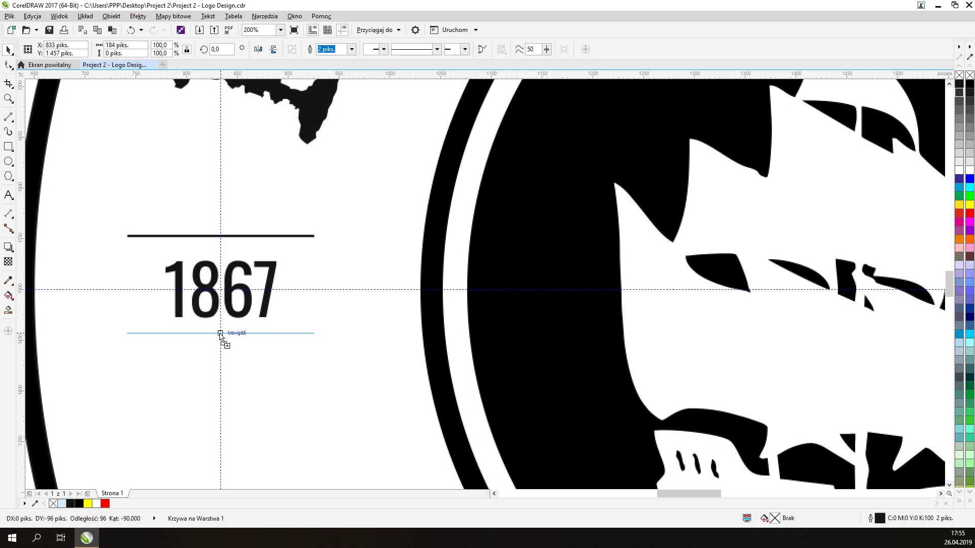
pyautogui.moveTo(221, 336); pyautogui.dragTo(220, 333)
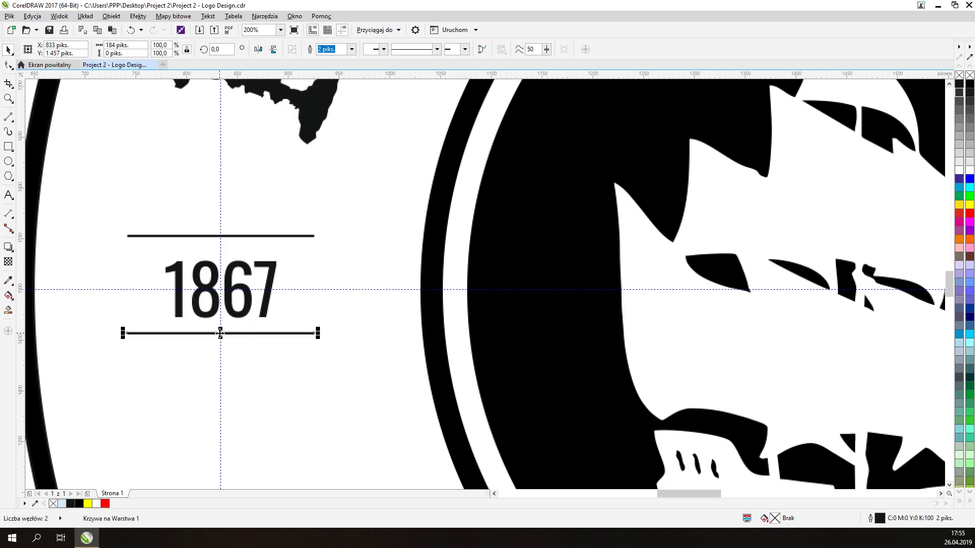
# - Change the font of 1867 to Oswald Medium
pyautogui.click(272, 277)
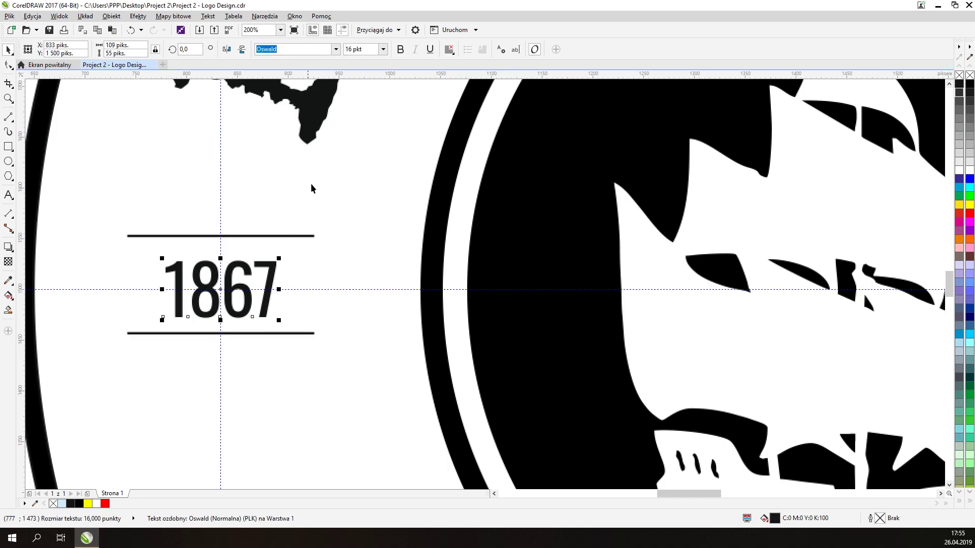
pyautogui.click(335, 49)
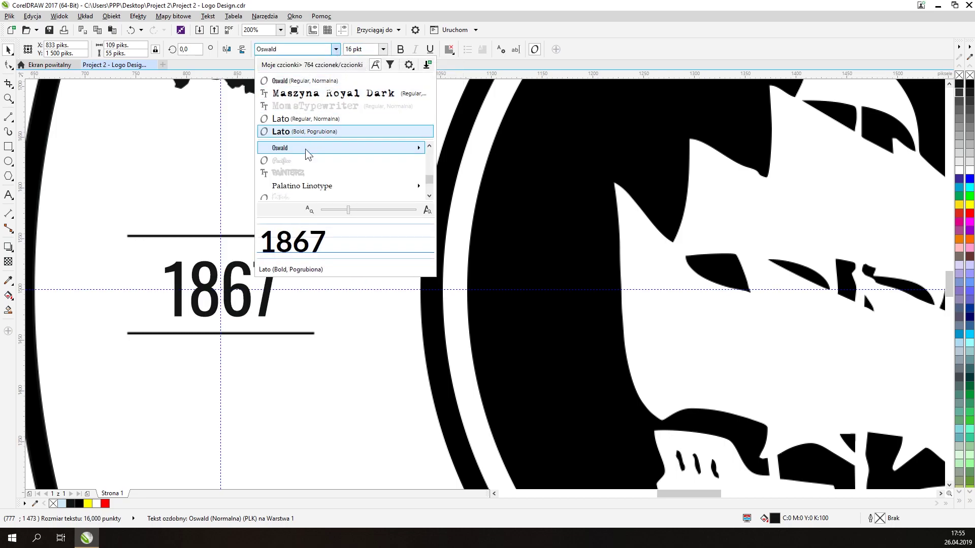
pyautogui.scroll(2, 305, 157)
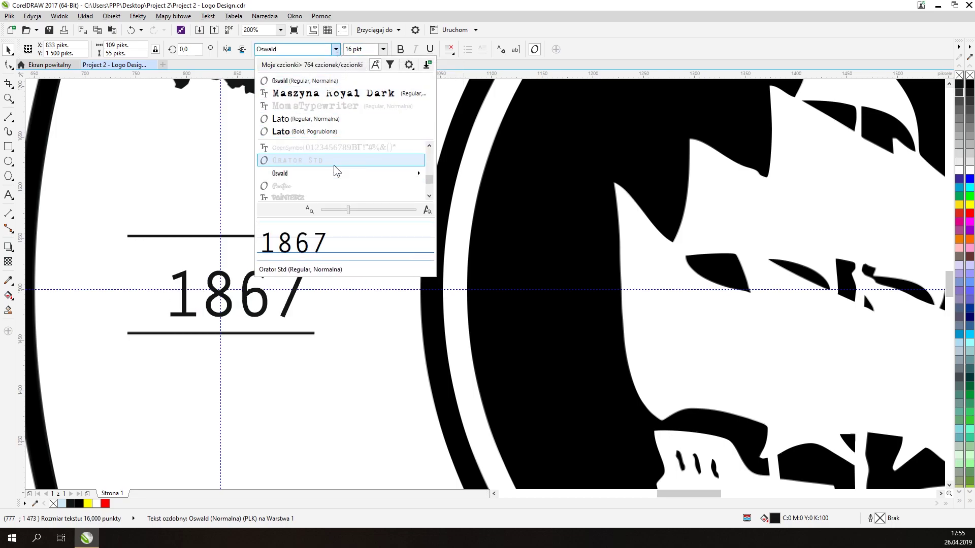
pyautogui.moveTo(334, 173)
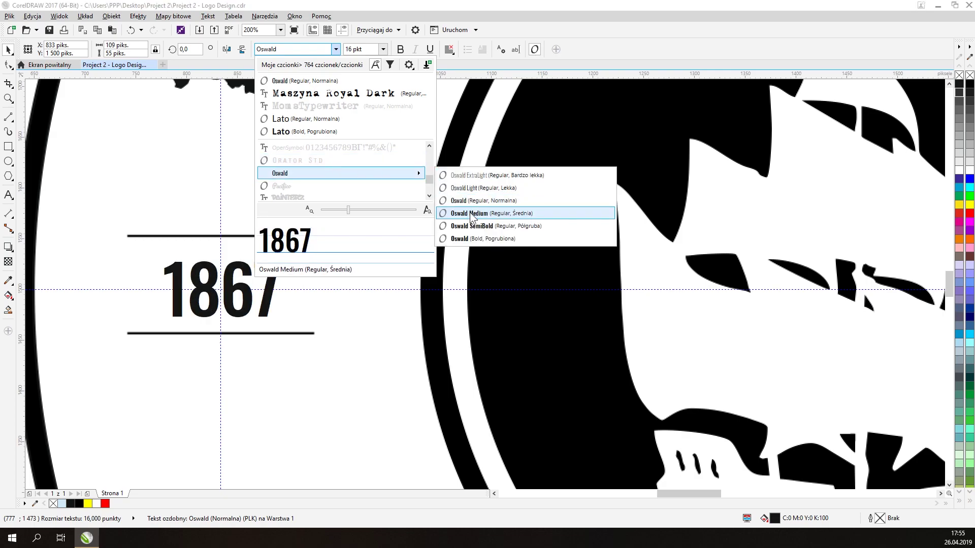
pyautogui.click(471, 212)
# - Try to widen the letter spacing of 1867 slightly with the Shape tool
pyautogui.click(8, 65)
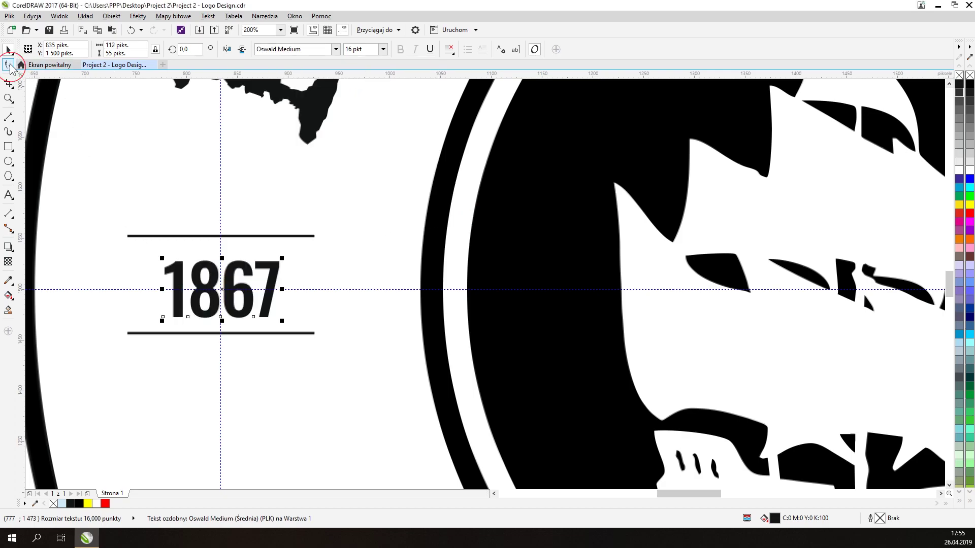
pyautogui.moveTo(283, 321); pyautogui.dragTo(288, 321)
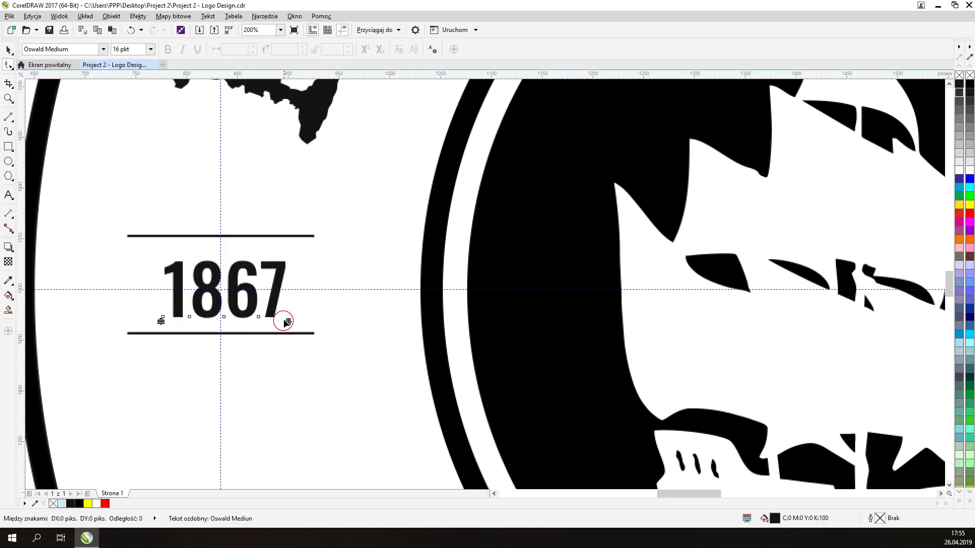
pyautogui.click(13, 50)
# - Frame 2019 with copies of the two horizontal lines above and below it, centred on a vertical guideline through the year
pyautogui.scroll(-1, 141, 266)
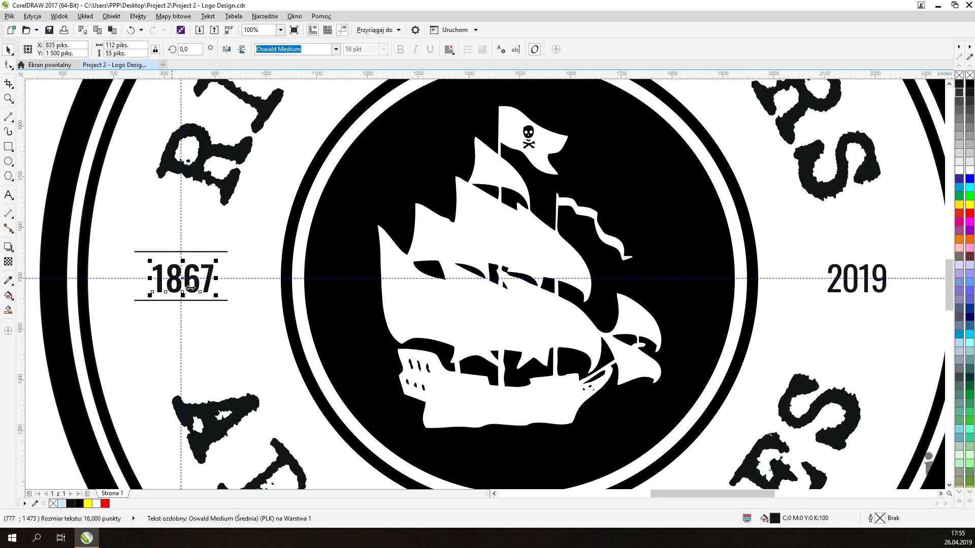
pyautogui.click(858, 278)
pyautogui.click(220, 252)
pyautogui.scroll(1, 204, 254)
pyautogui.moveTo(220, 252)
pyautogui.mouseDown()
pyautogui.moveTo(201, 262)
pyautogui.moveTo(201, 249)
pyautogui.mouseUp()
pyautogui.scroll(-1, 263, 300)
pyautogui.scroll(-1, 160, 302)
pyautogui.click(524, 297)
pyautogui.hotkey('ctrl', 'v')
pyautogui.click(459, 49)
pyautogui.click(429, 103)
pyautogui.press('Escape')
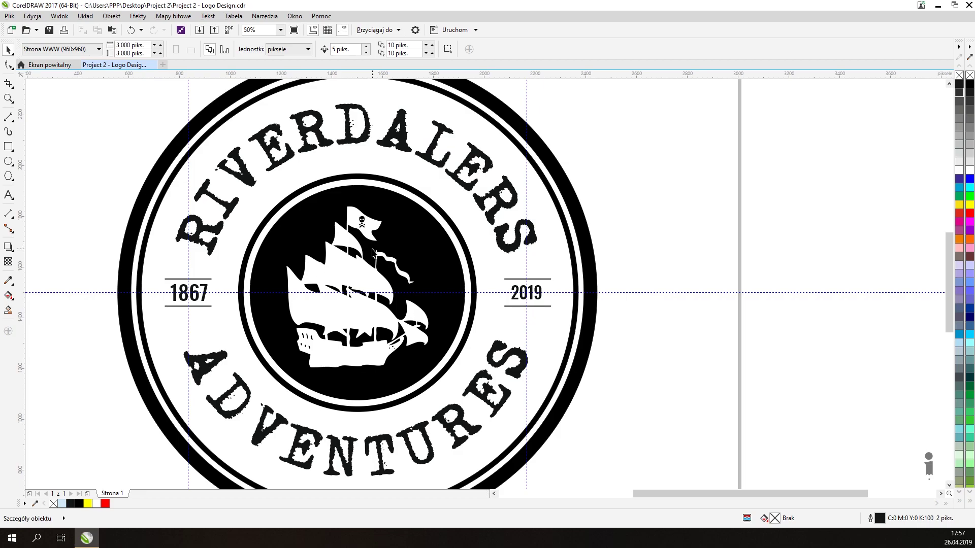
# - Delete all guidelines from the page and save the document
pyautogui.scroll(-2, 374, 253)
pyautogui.scroll(1, 366, 257)
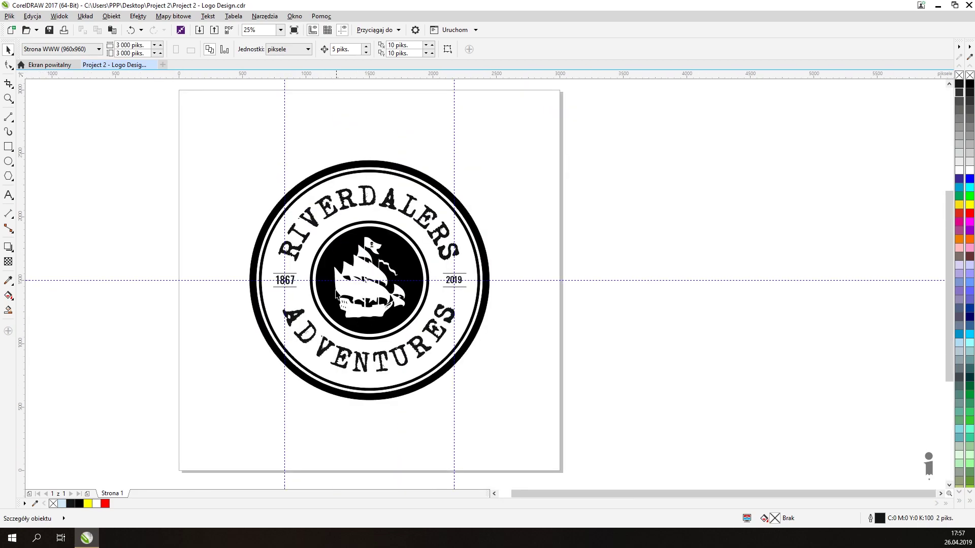
pyautogui.click(322, 279)
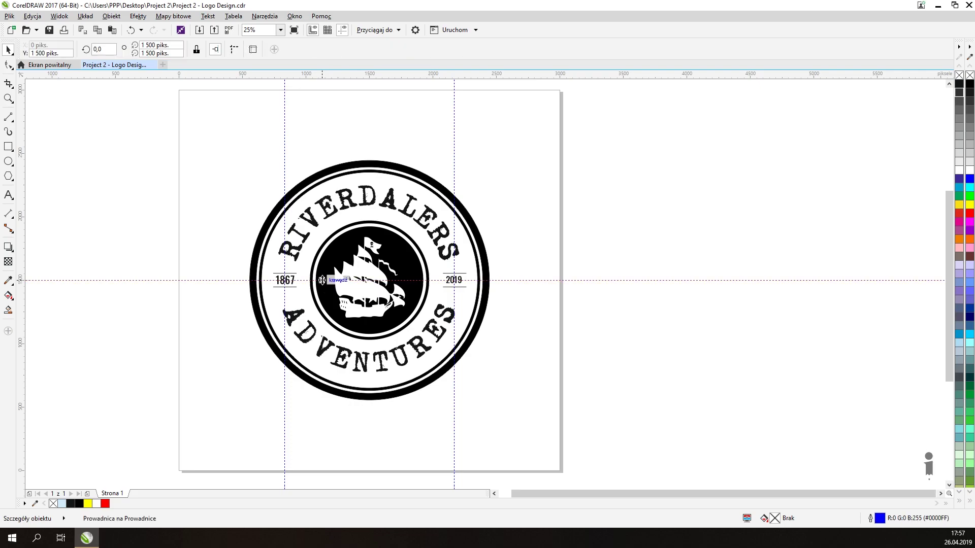
pyautogui.hotkey('ctrl', 'a')
pyautogui.press('Delete')
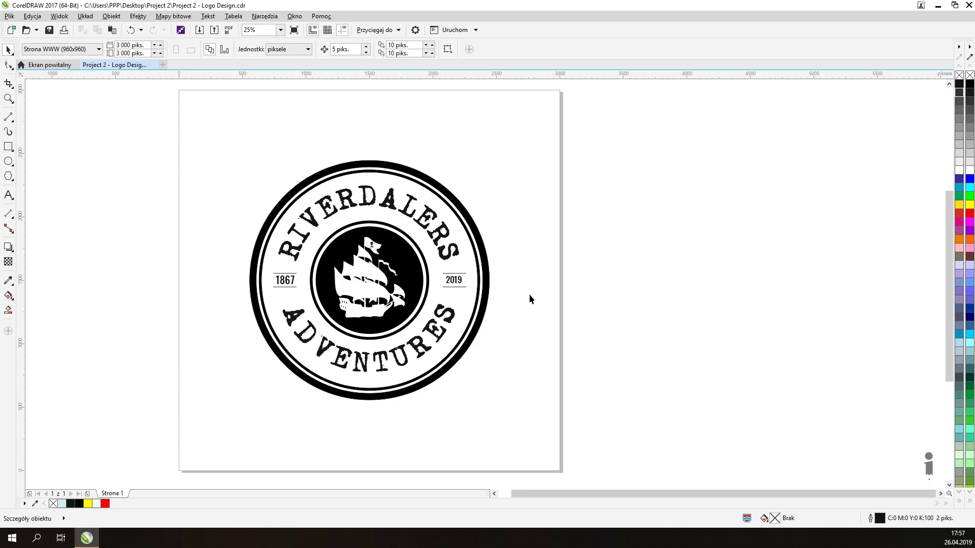
pyautogui.click(49, 30)
# - Add a page-sized 3000 × 3000 px white rectangle without an outline behind the logo, and save the document
pyautogui.doubleClick(9, 148)
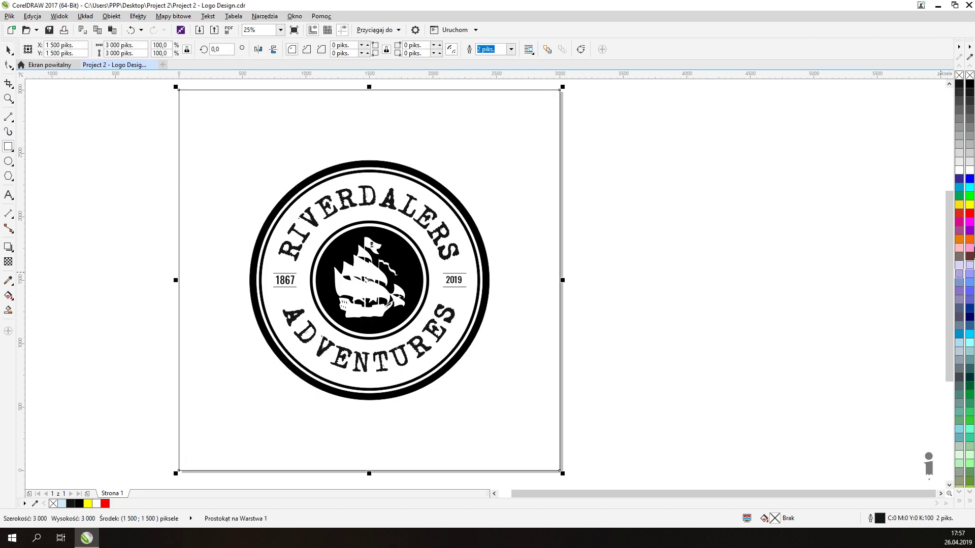
pyautogui.click(969, 171)
pyautogui.rightClick(970, 75)
pyautogui.click(8, 49)
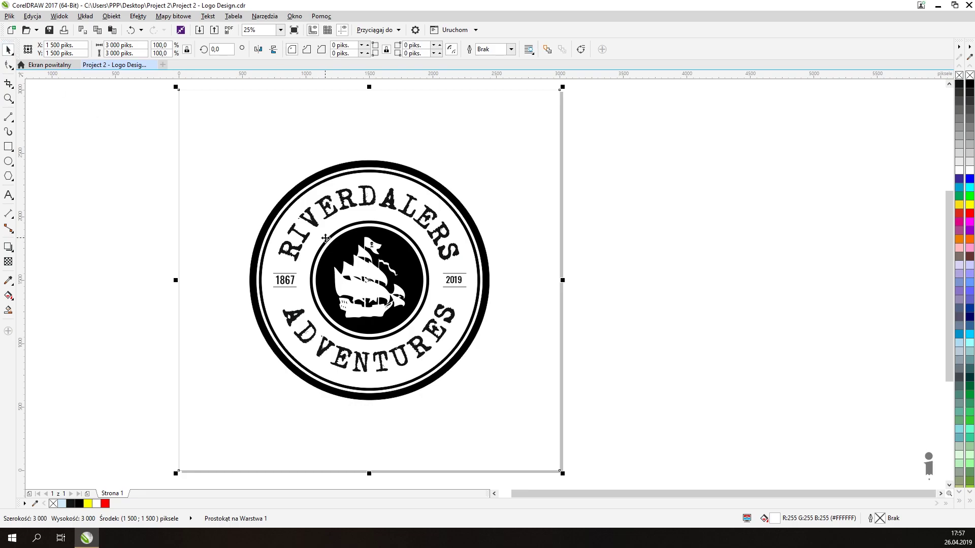
pyautogui.scroll(-2, 325, 239)
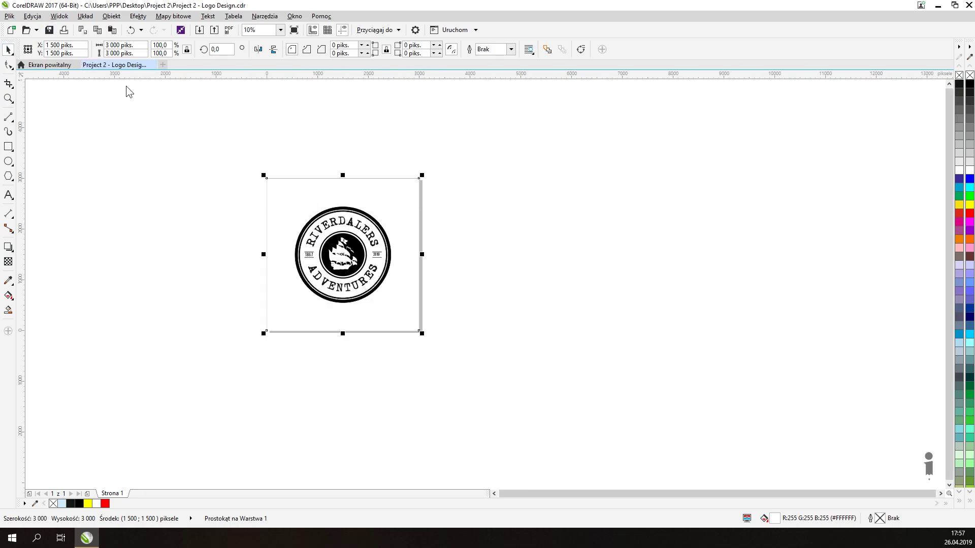
pyautogui.hotkey('ctrl', 's')
# - Select the logo together with its background and prepare a web export as PNG with transparency turned off
pyautogui.moveTo(165, 120); pyautogui.dragTo(473, 307)
pyautogui.moveTo(515, 367); pyautogui.dragTo(527, 376)
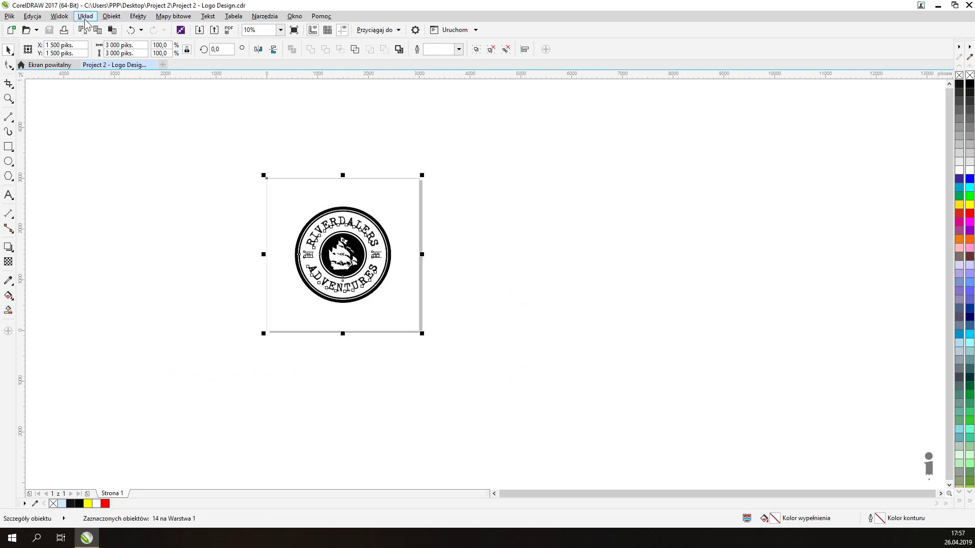
pyautogui.click(9, 17)
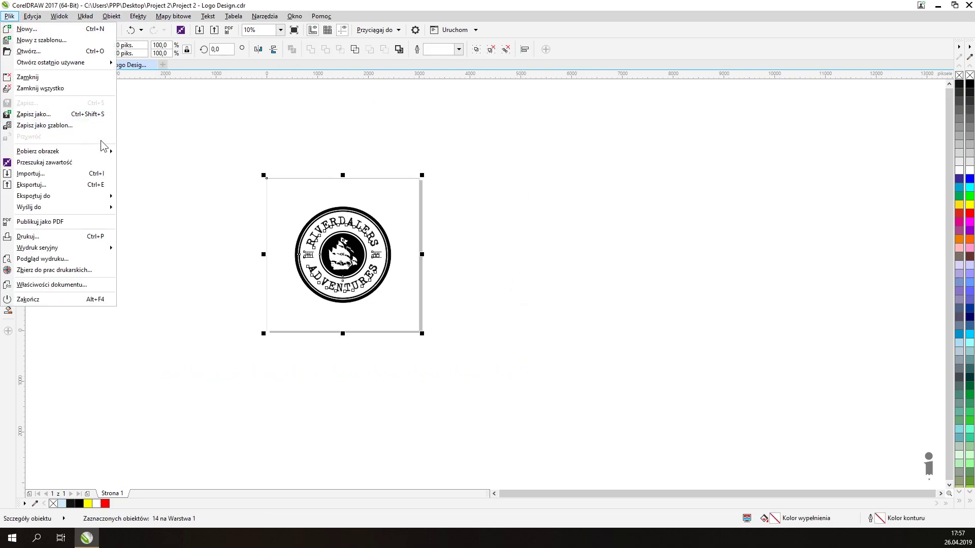
pyautogui.moveTo(107, 196)
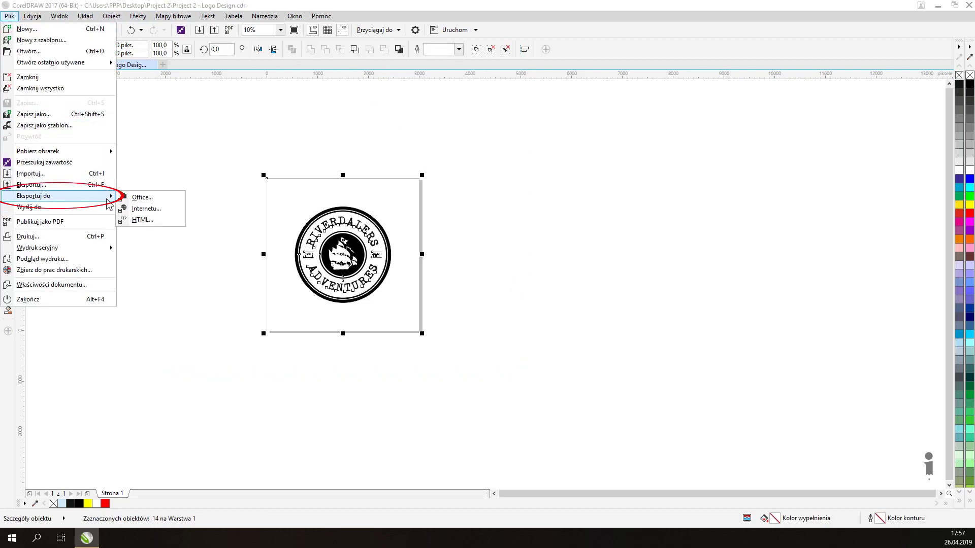
pyautogui.click(156, 212)
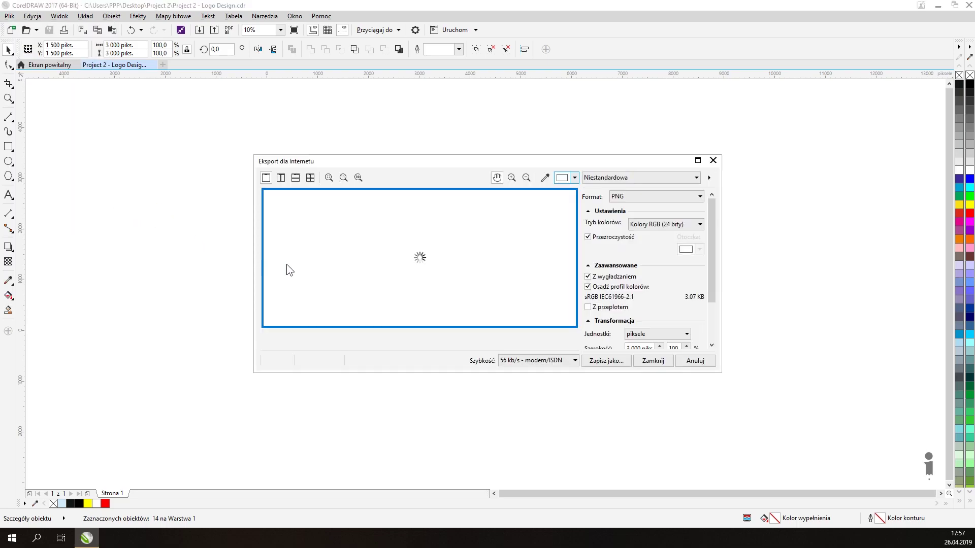
pyautogui.click(588, 237)
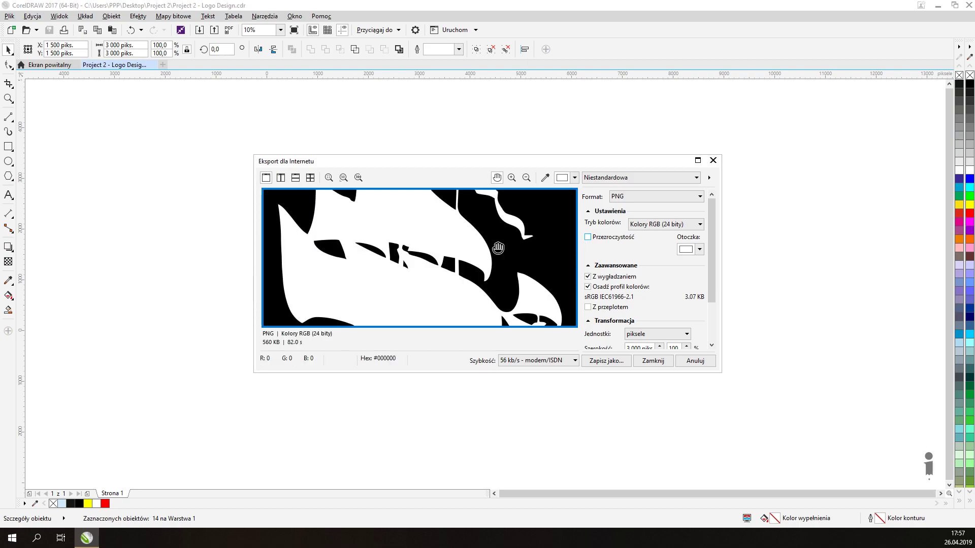
pyautogui.scroll(-3, 496, 246)
pyautogui.scroll(-5, 454, 265)
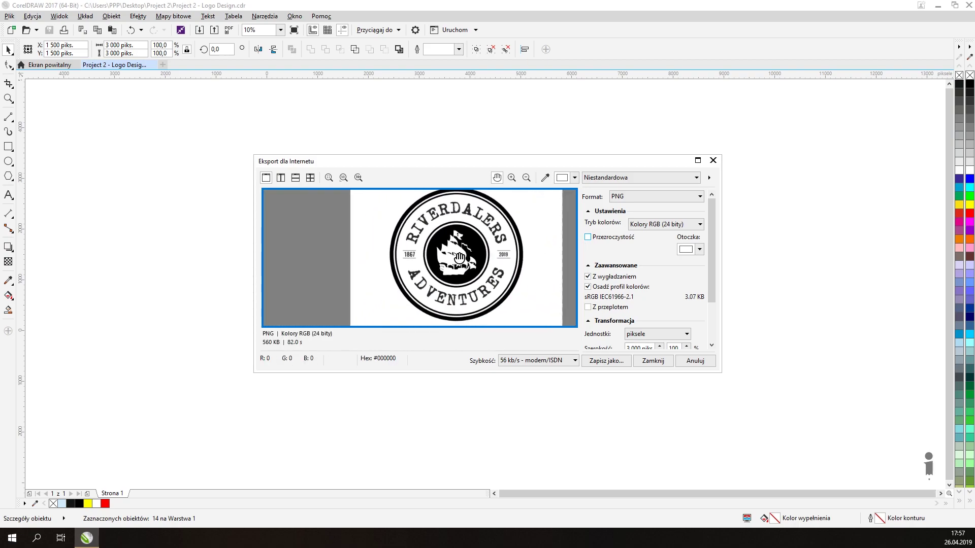
# - Save the exported PNG as Project 2 - Logo Design in the Project 2 folder on the desktop
pyautogui.click(596, 361)
pyautogui.doubleClick(565, 274)
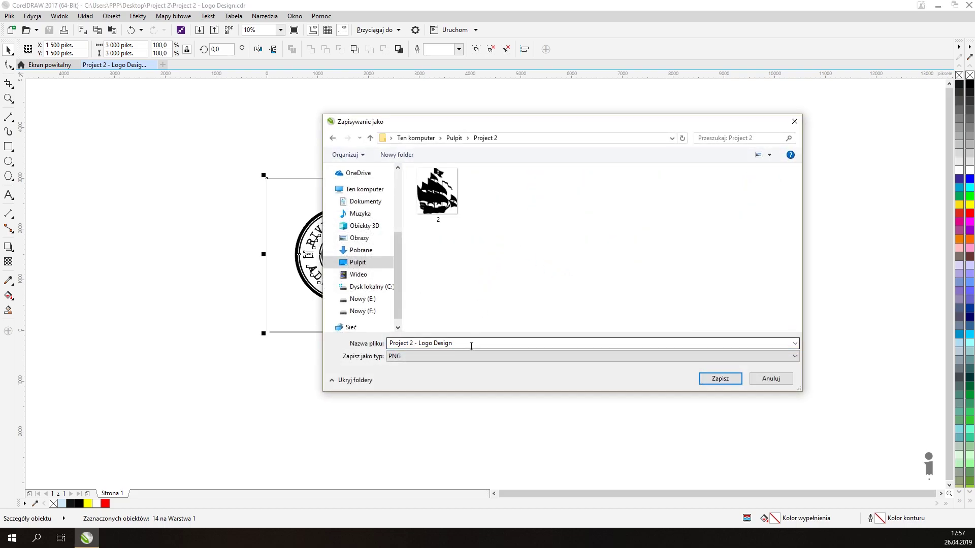
pyautogui.click(720, 379)
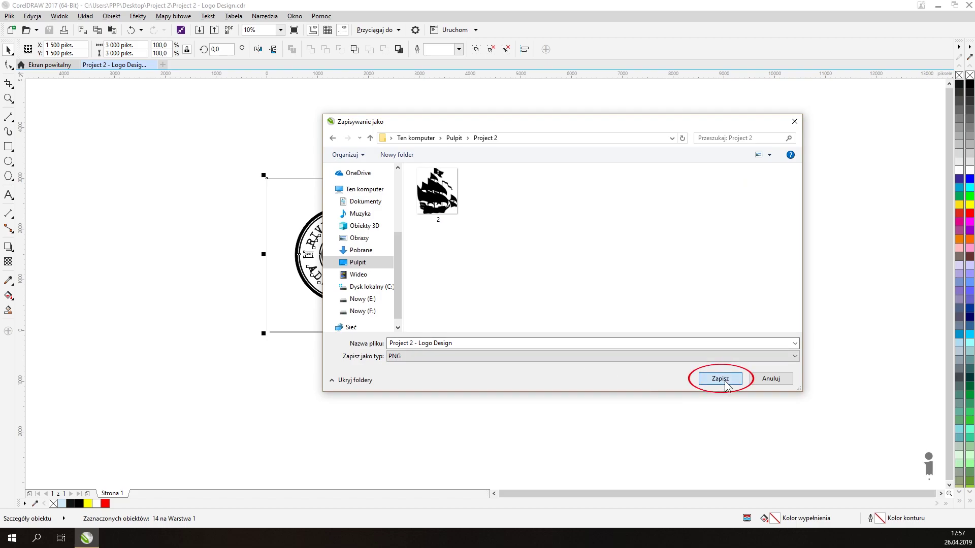
pyautogui.click(489, 264)
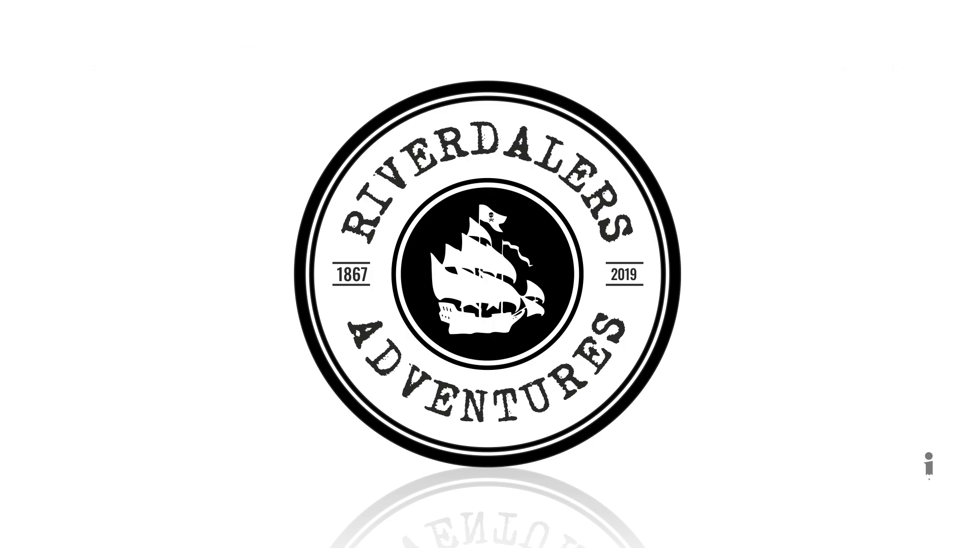